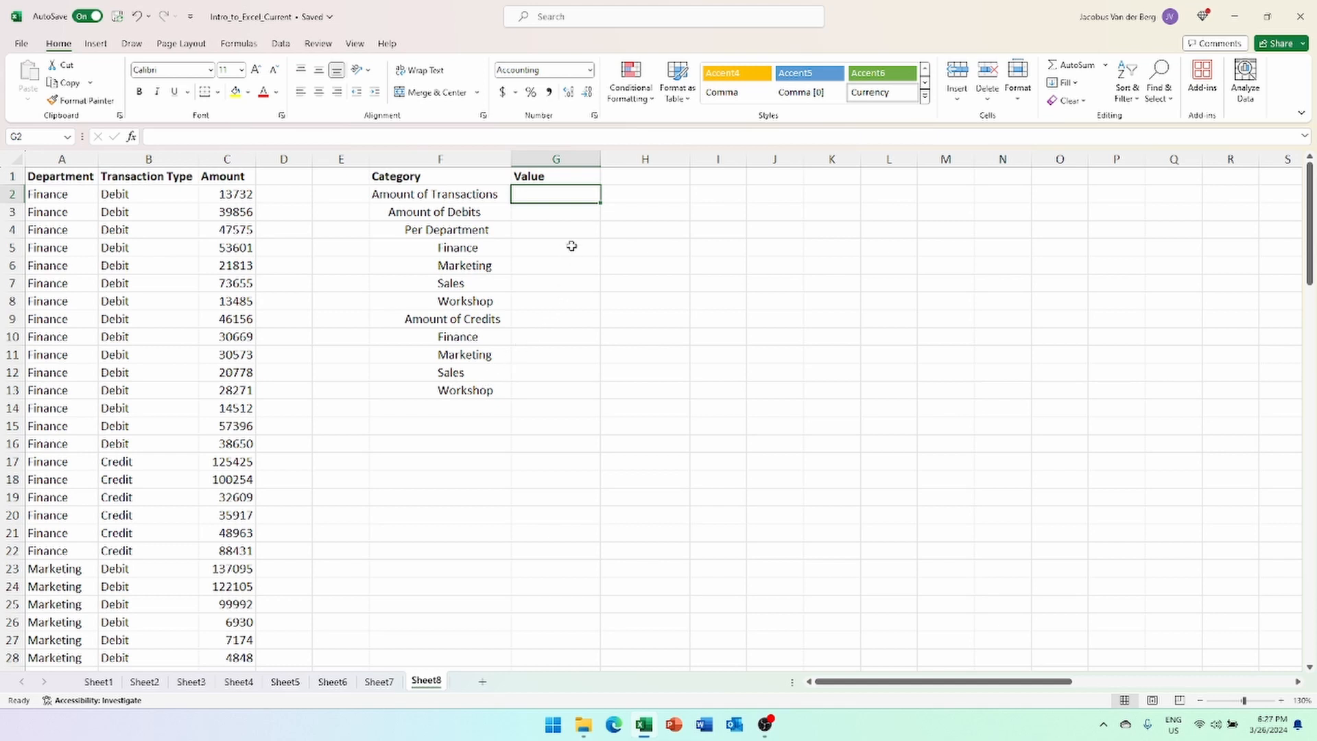
- In G2, beside Amount of Transactions, type =coun to bring up the COUNT suggestions
type("=count")
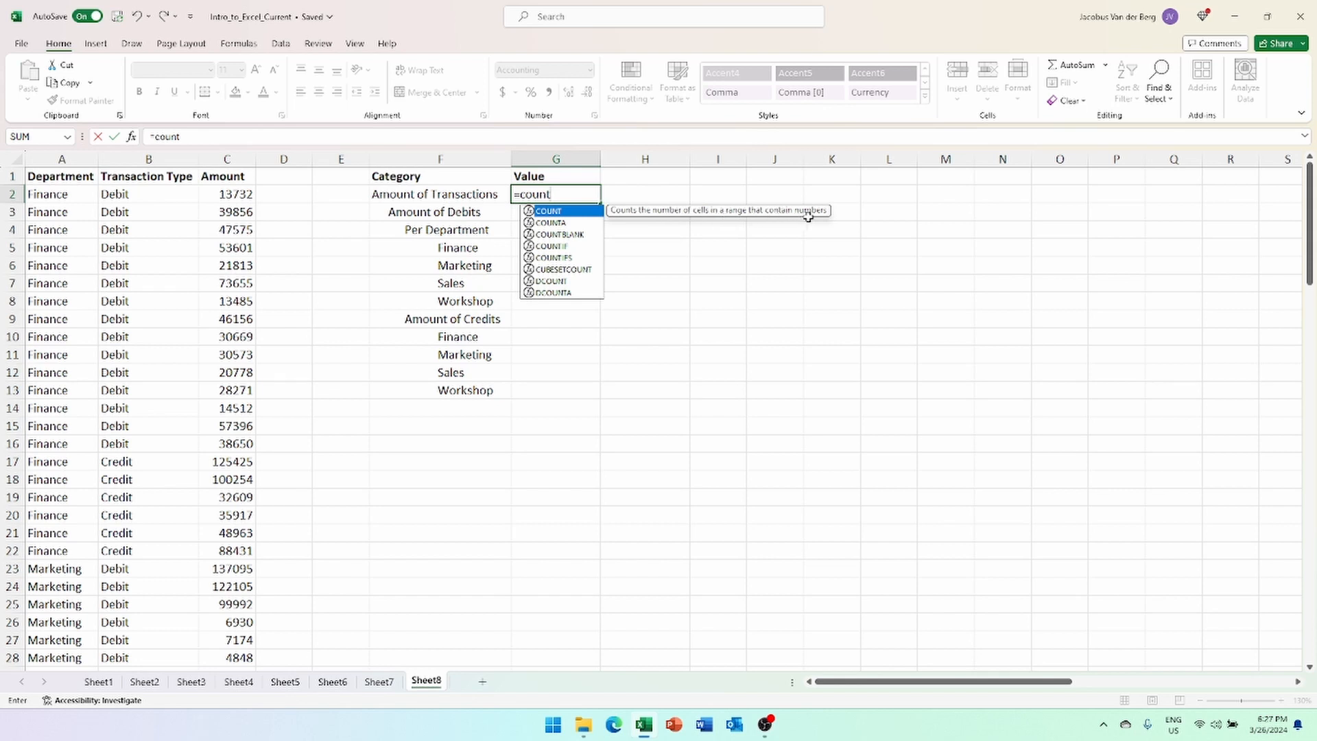
- Complete =COUNT(C1:C110) over the Amount column in G2, giving 109
key("Tab")
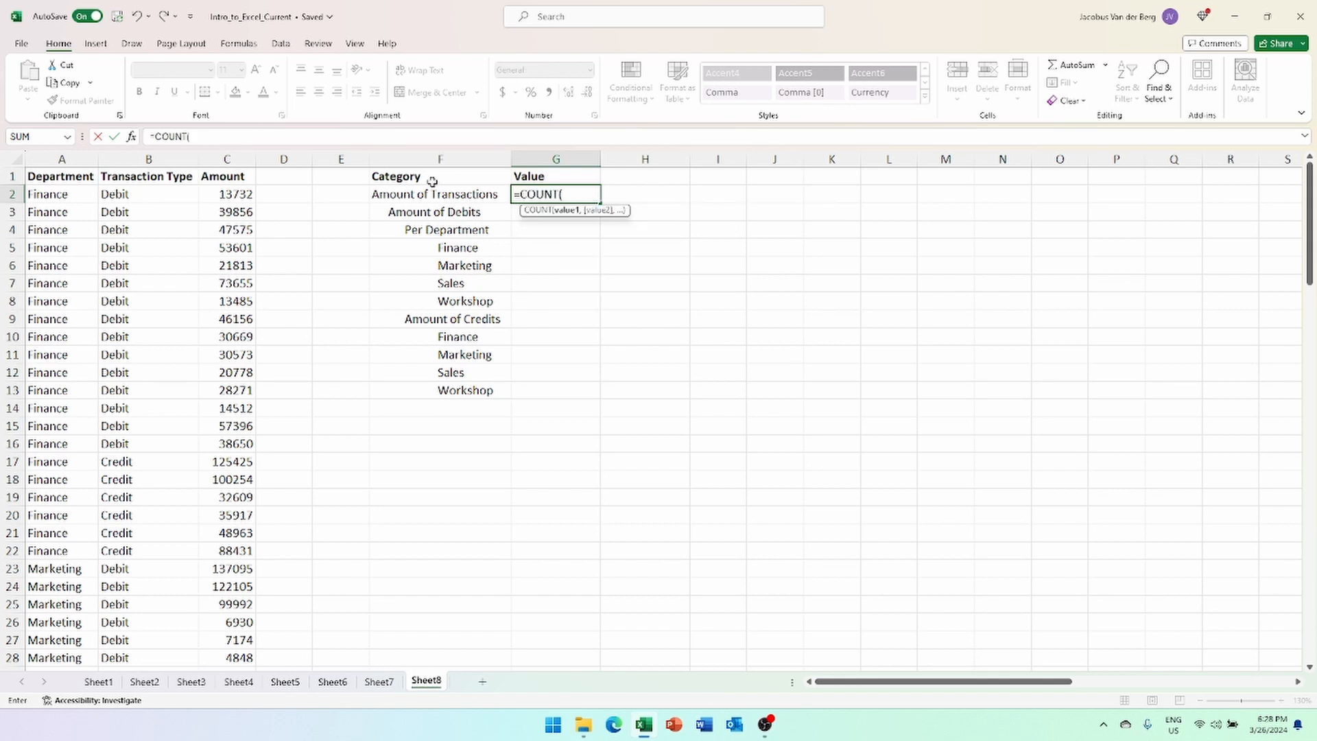
left_click(218, 175)
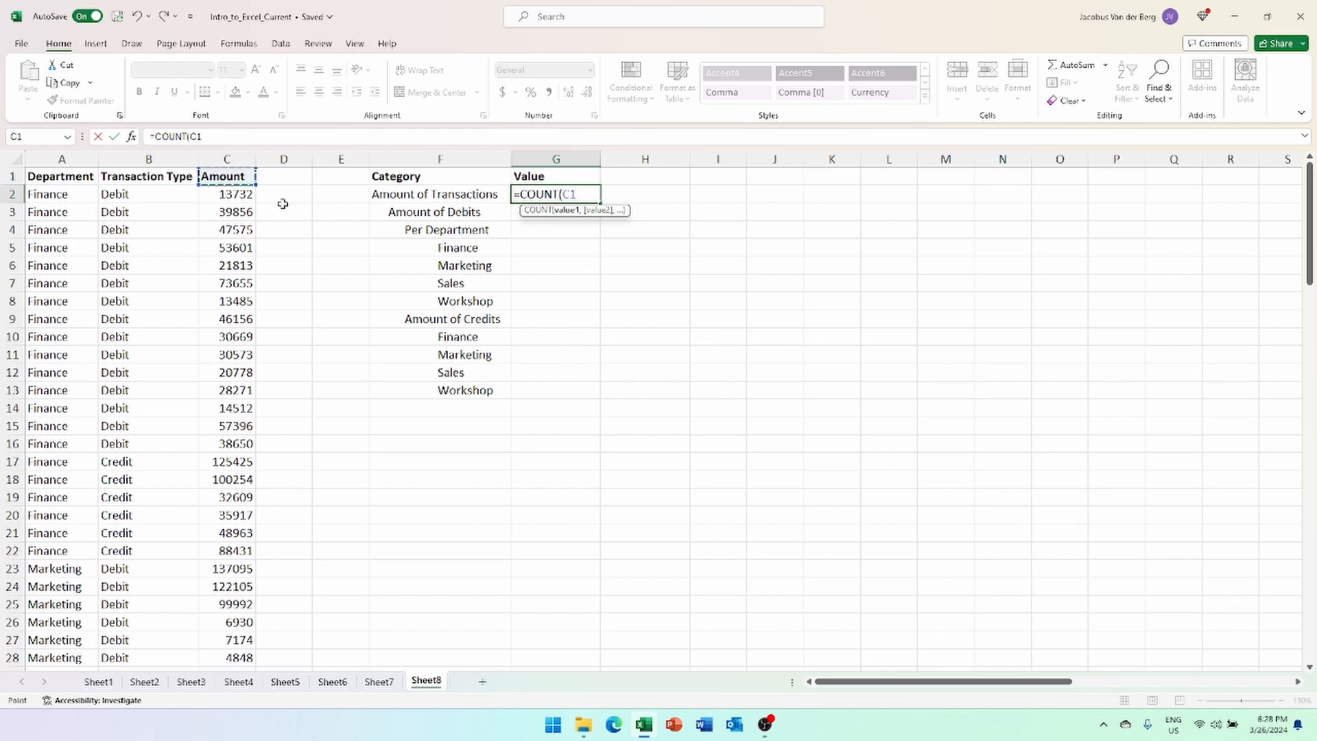
key("ctrl+shift+Down")
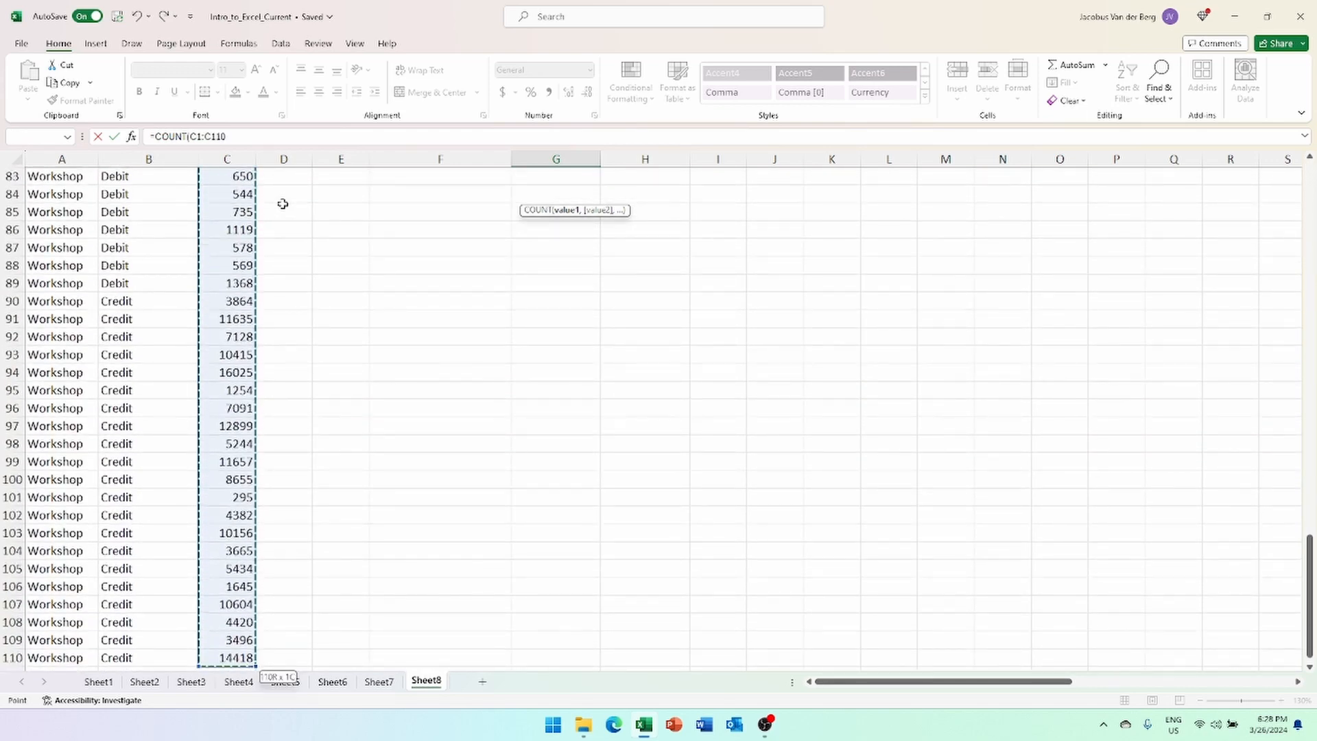
key("Escape")
scroll(384, 198, "up", 1)
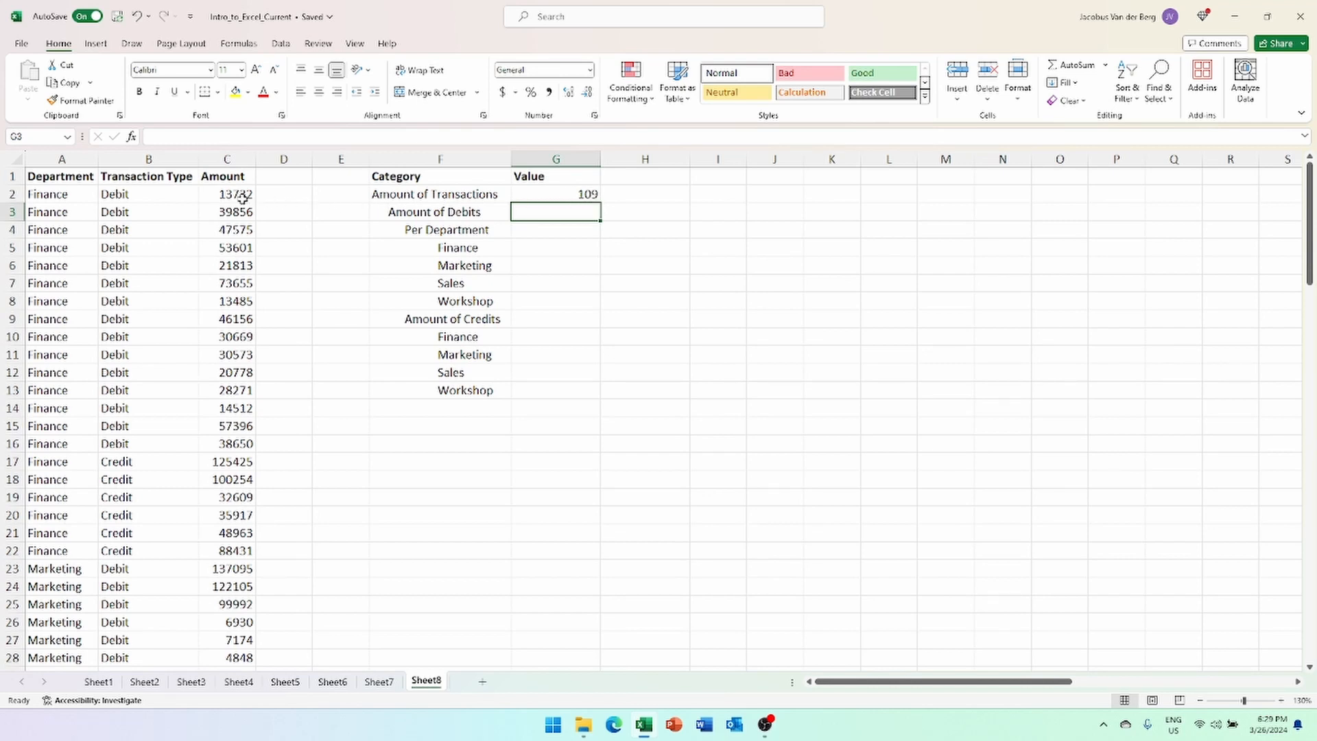
left_click(555, 193)
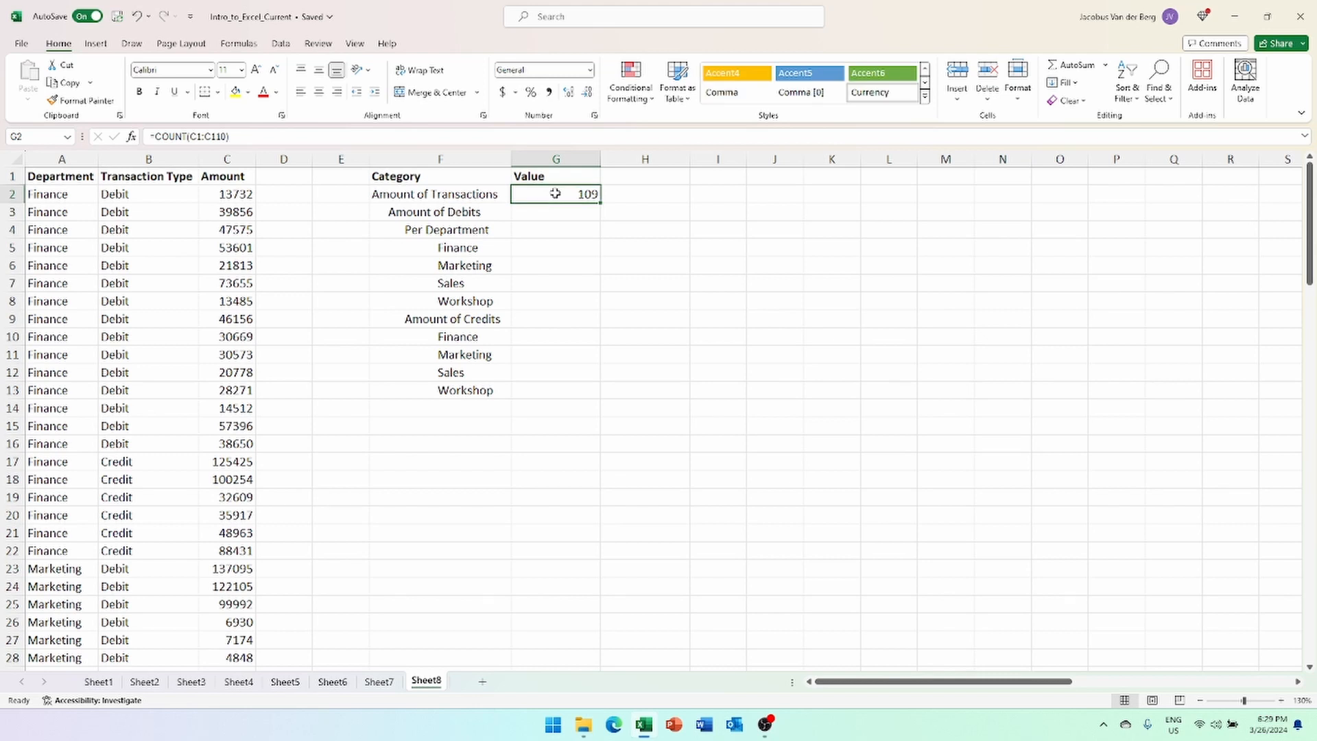
- Replace G2 with a COUNTA over the Transaction Type column, starting at B1
type("=coun")
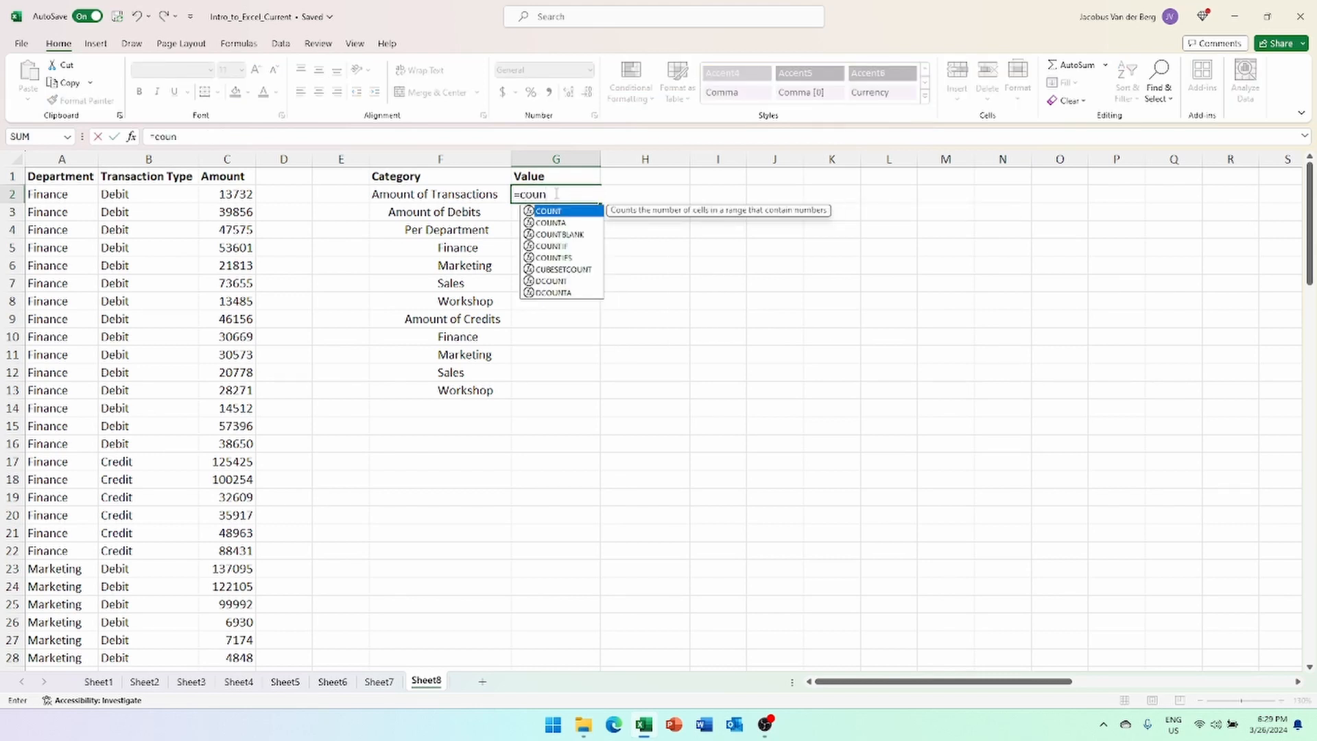
key("Down")
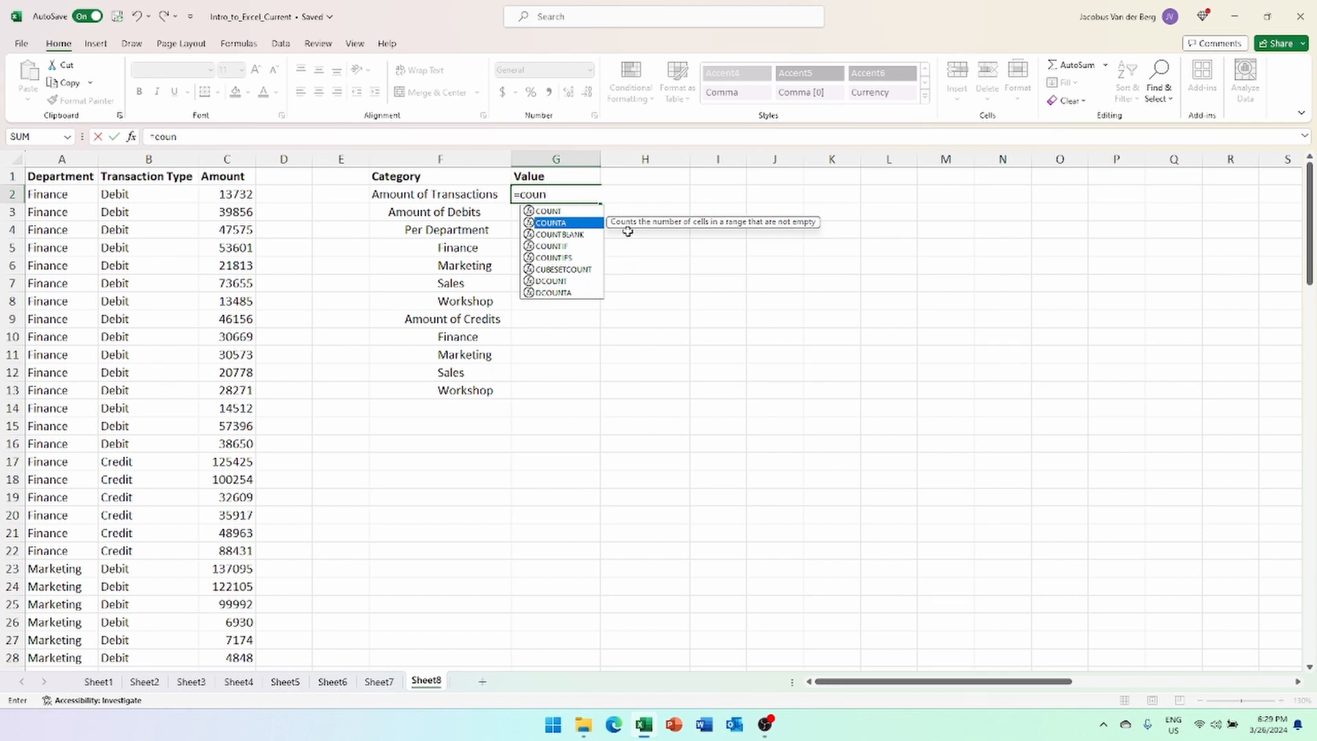
key("Tab")
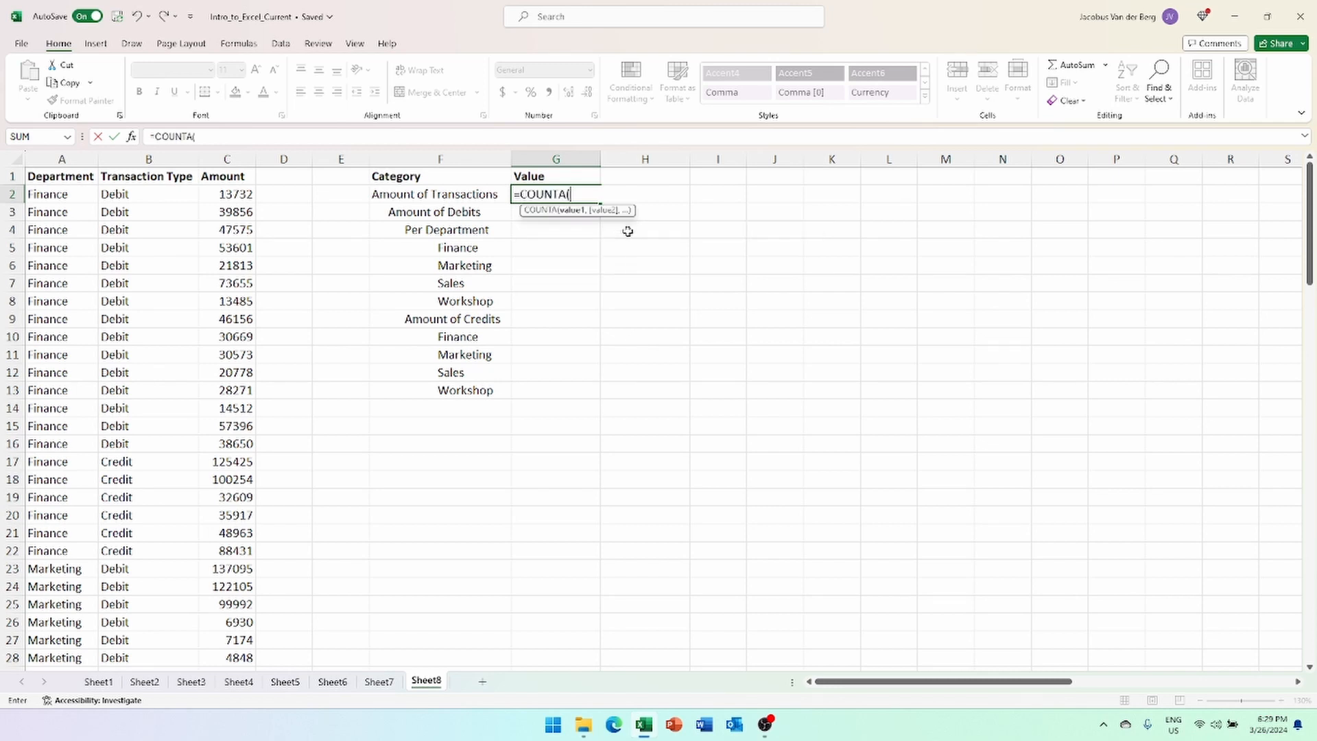
left_click(149, 180)
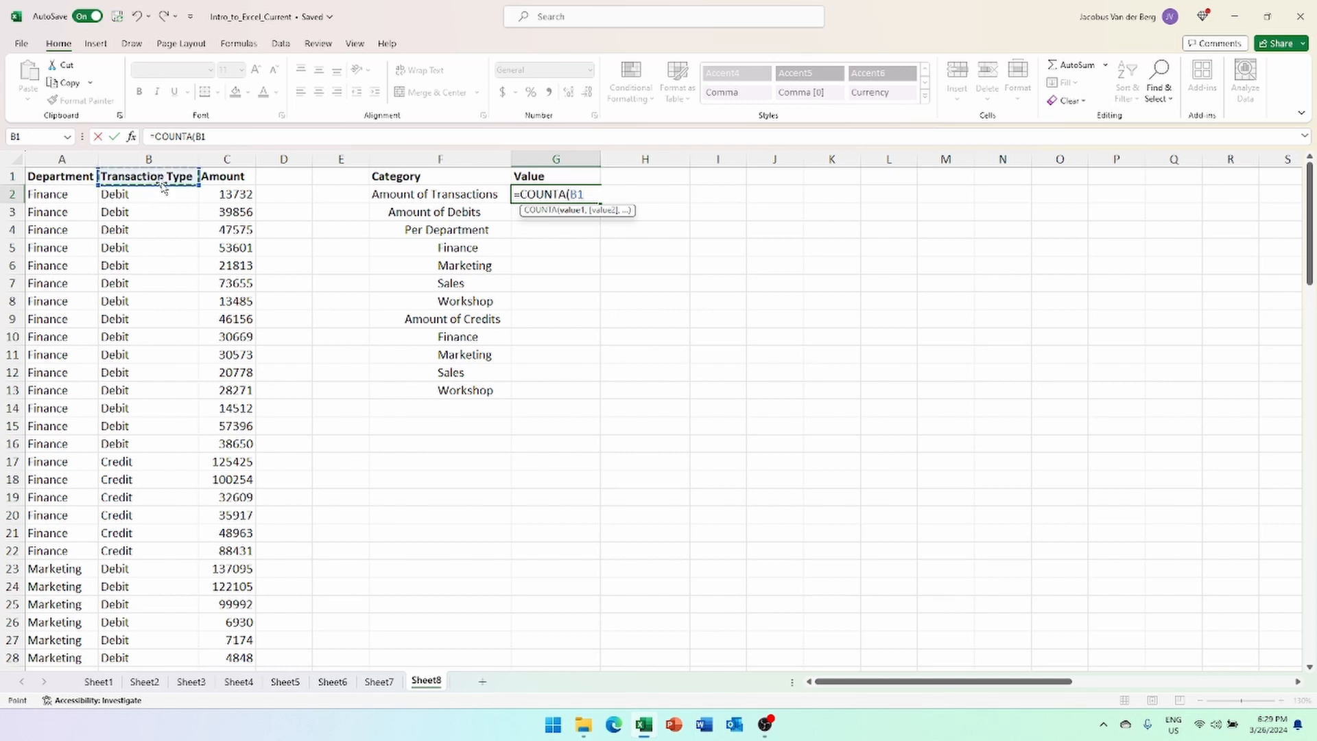
key("ctrl+shift+Down")
key("ctrl+Return")
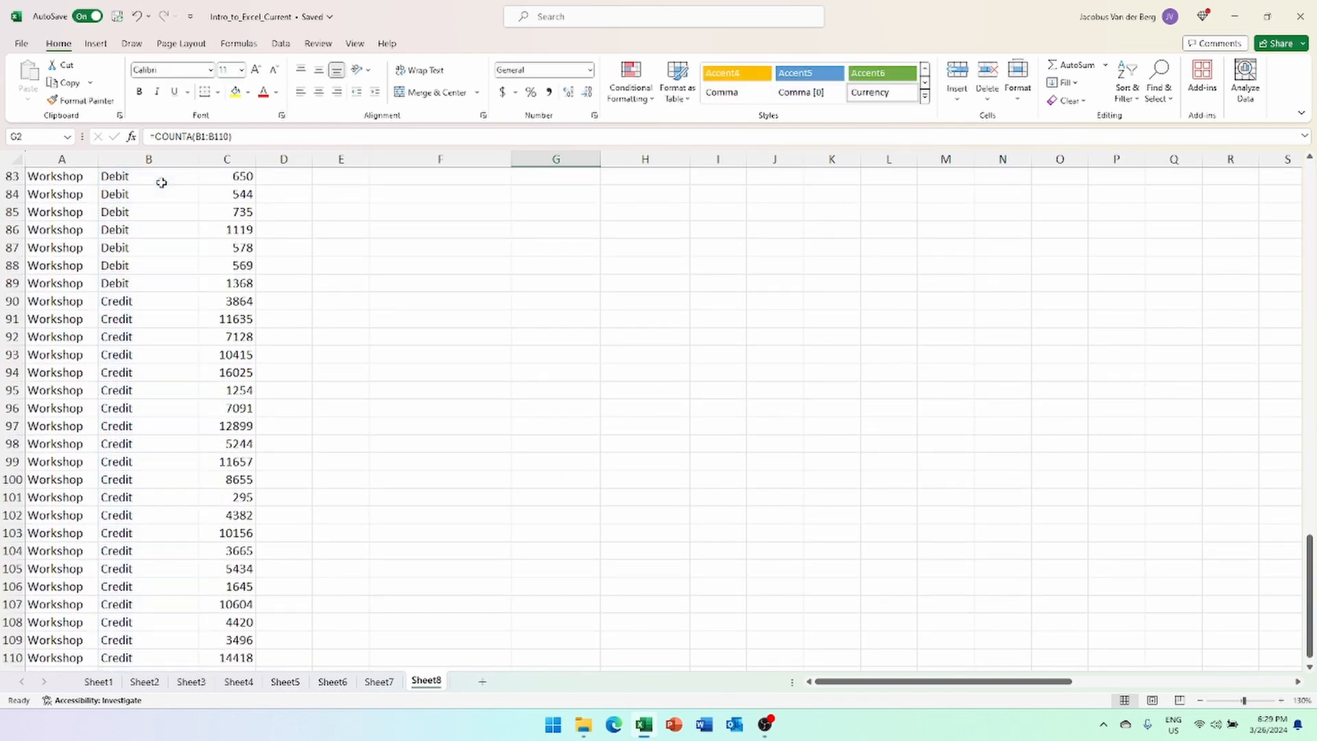
scroll(161, 182, "up", 20)
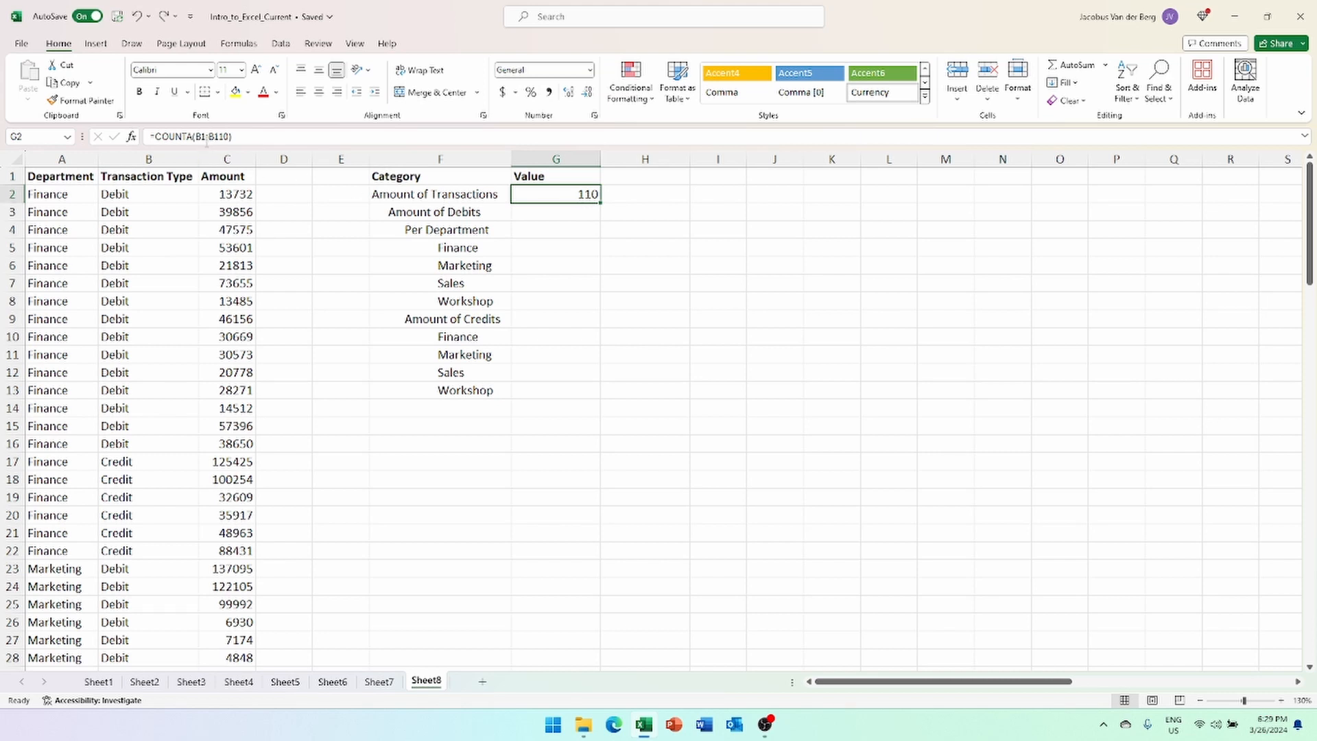
- Correct the range to =COUNTA(B2:B110), still 109, and start a count beside Amount of Debits
left_click(198, 137)
key("BackSpace")
type("2")
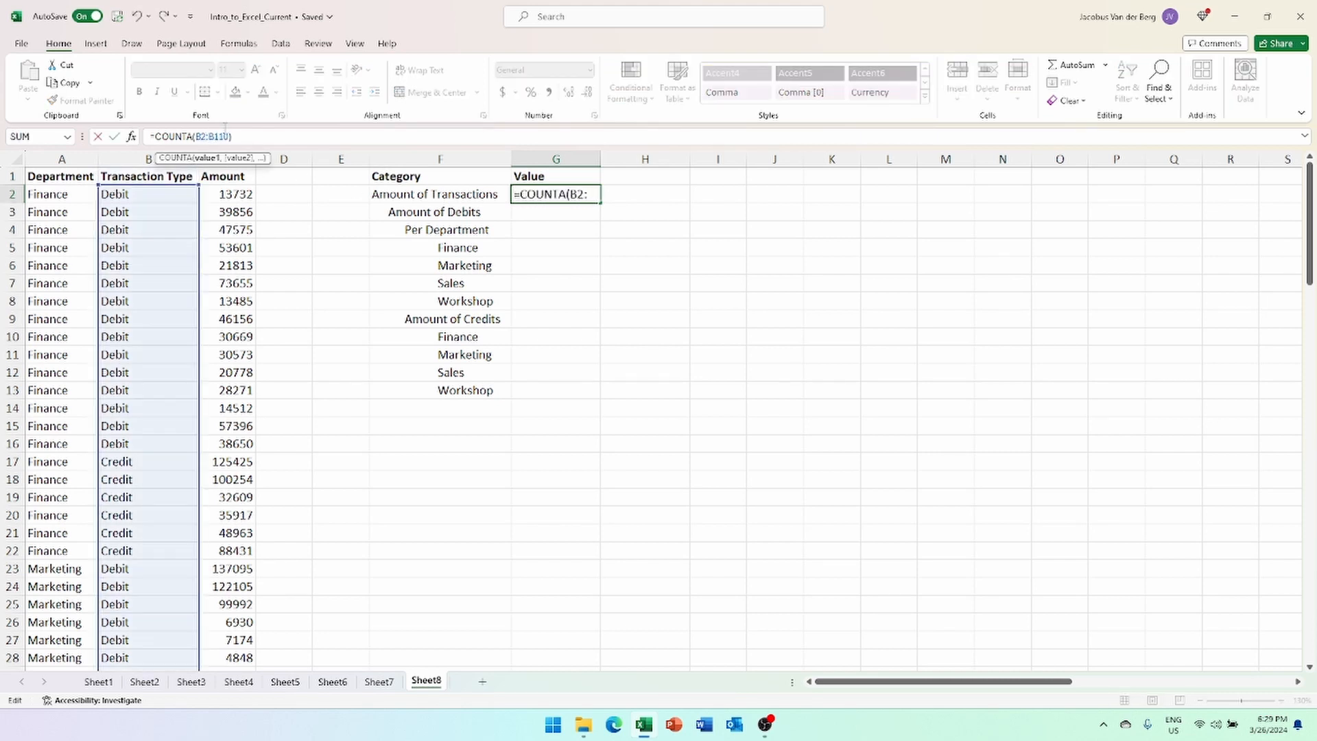
key("Return")
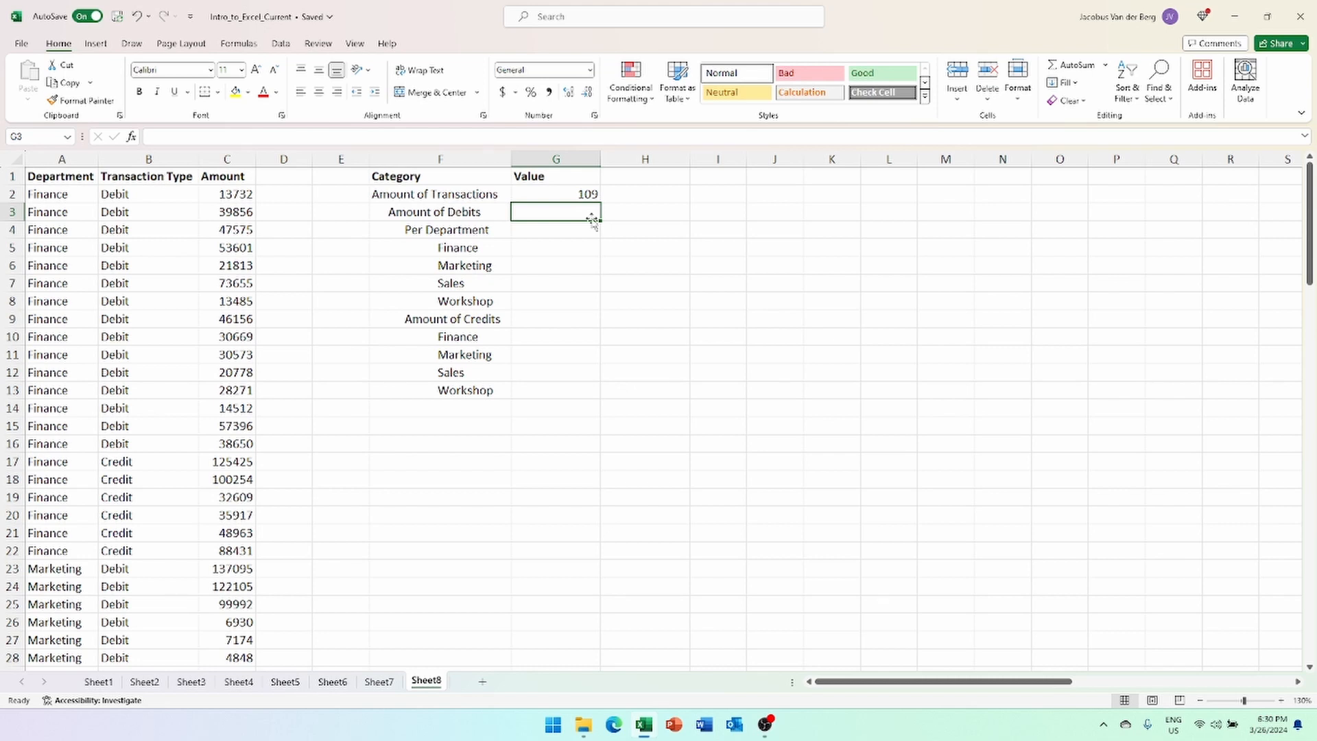
type("=count")
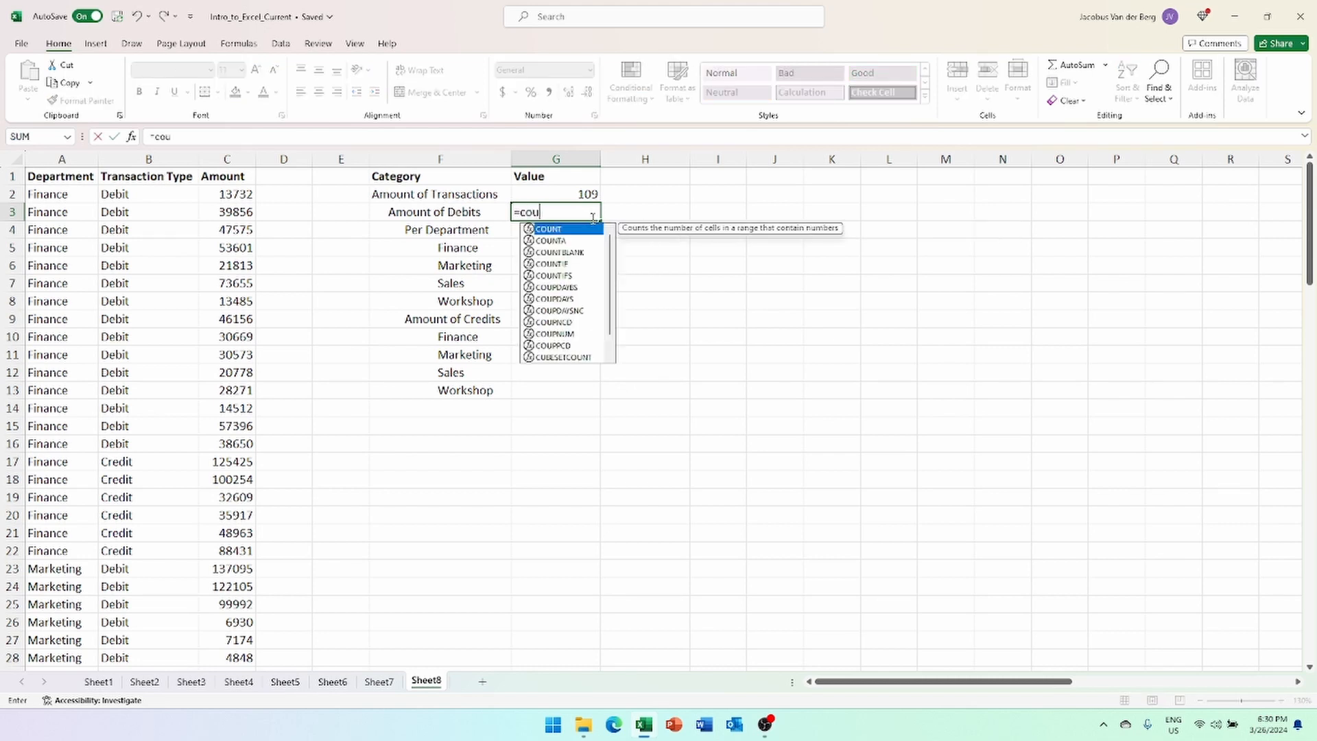
- Enter =COUNTBLANK(C1:C110) in G3, which returns 0 empty Amount cells
left_click(580, 253)
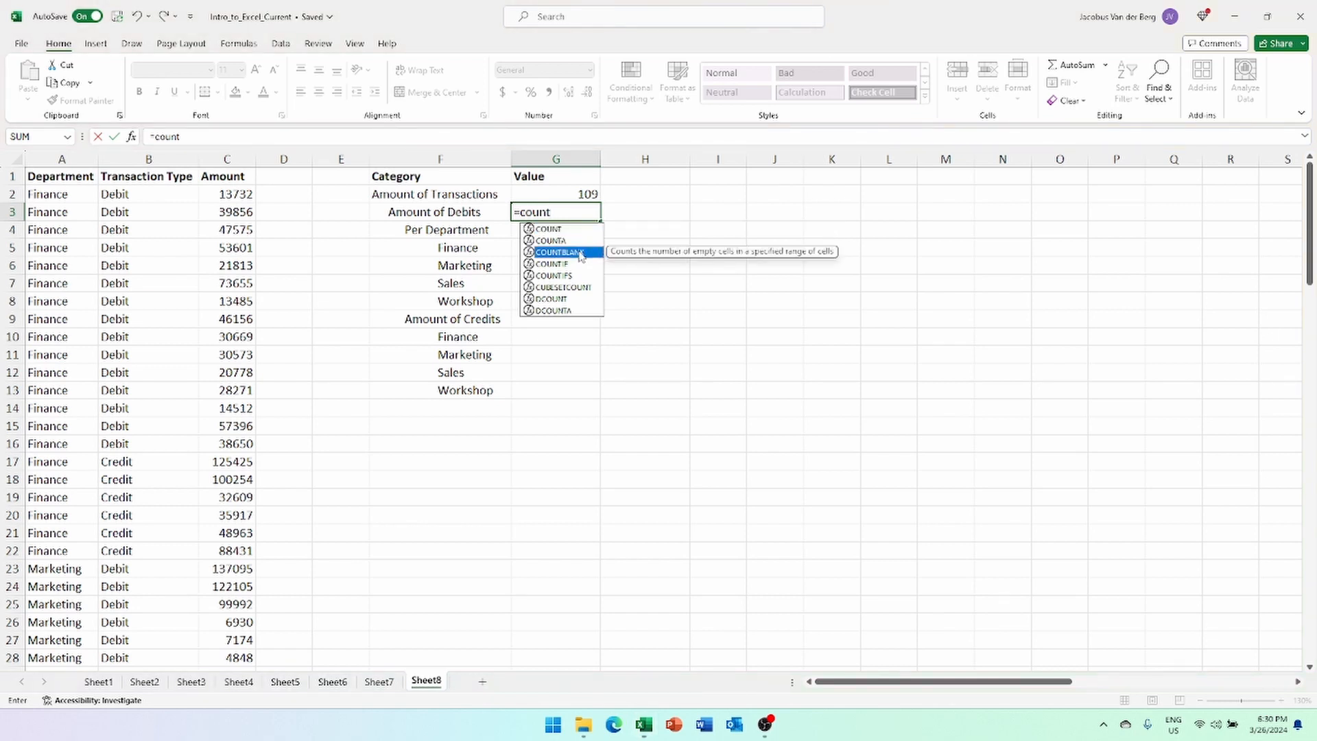
double_click(580, 253)
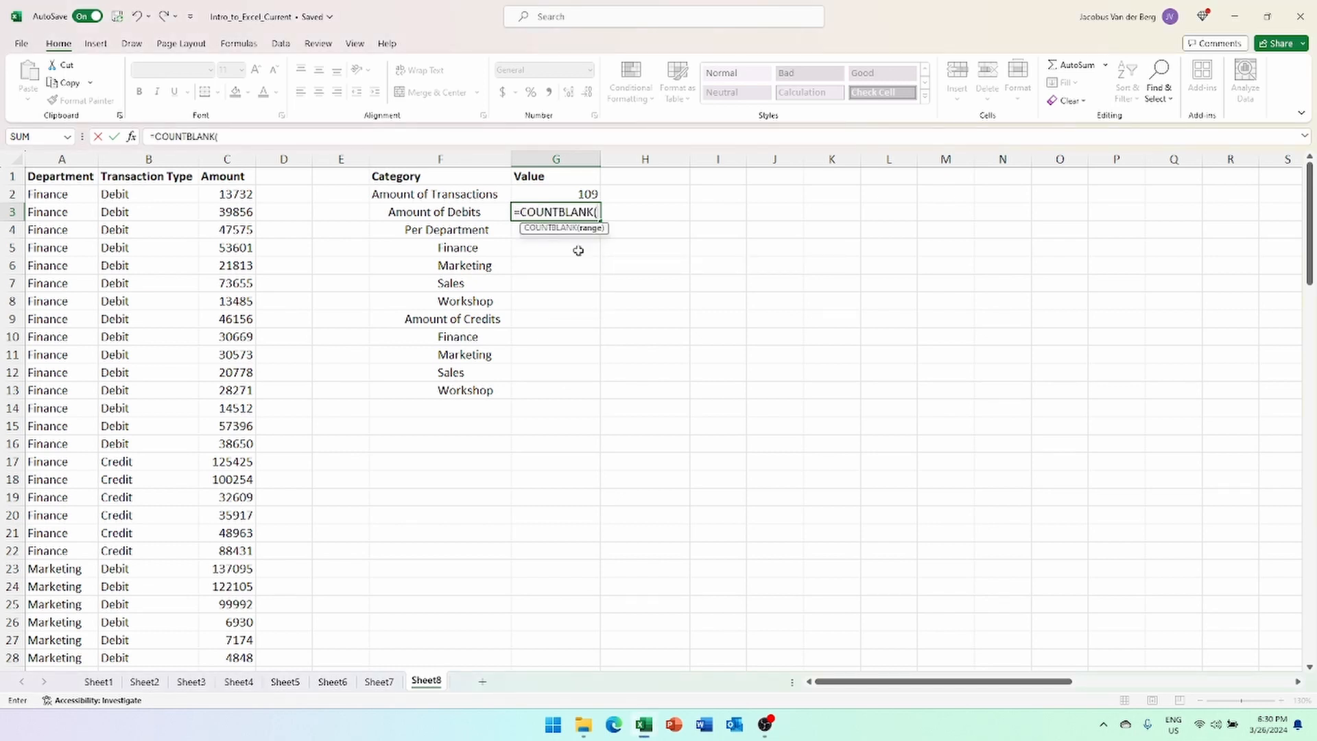
left_click(226, 178)
key("ctrl+shift+Down")
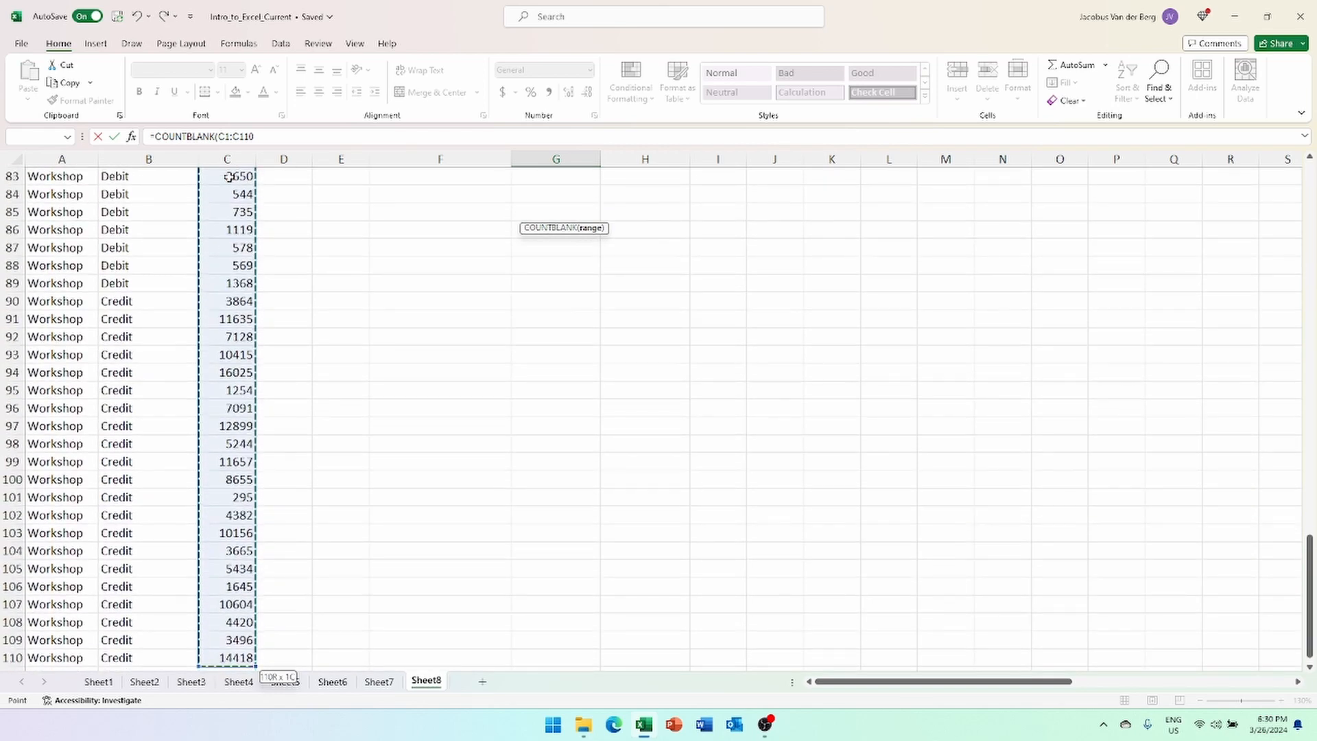
type(")")
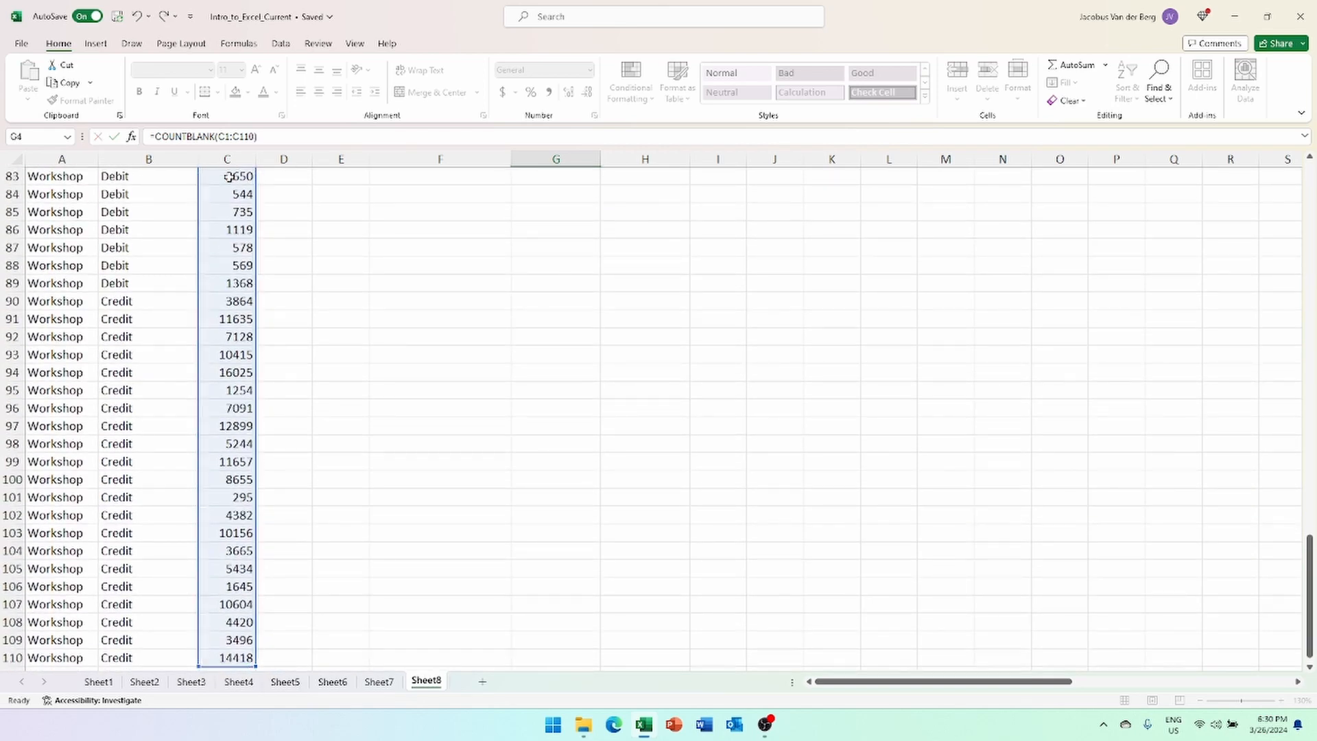
key("Return")
scroll(282, 223, "up", 1)
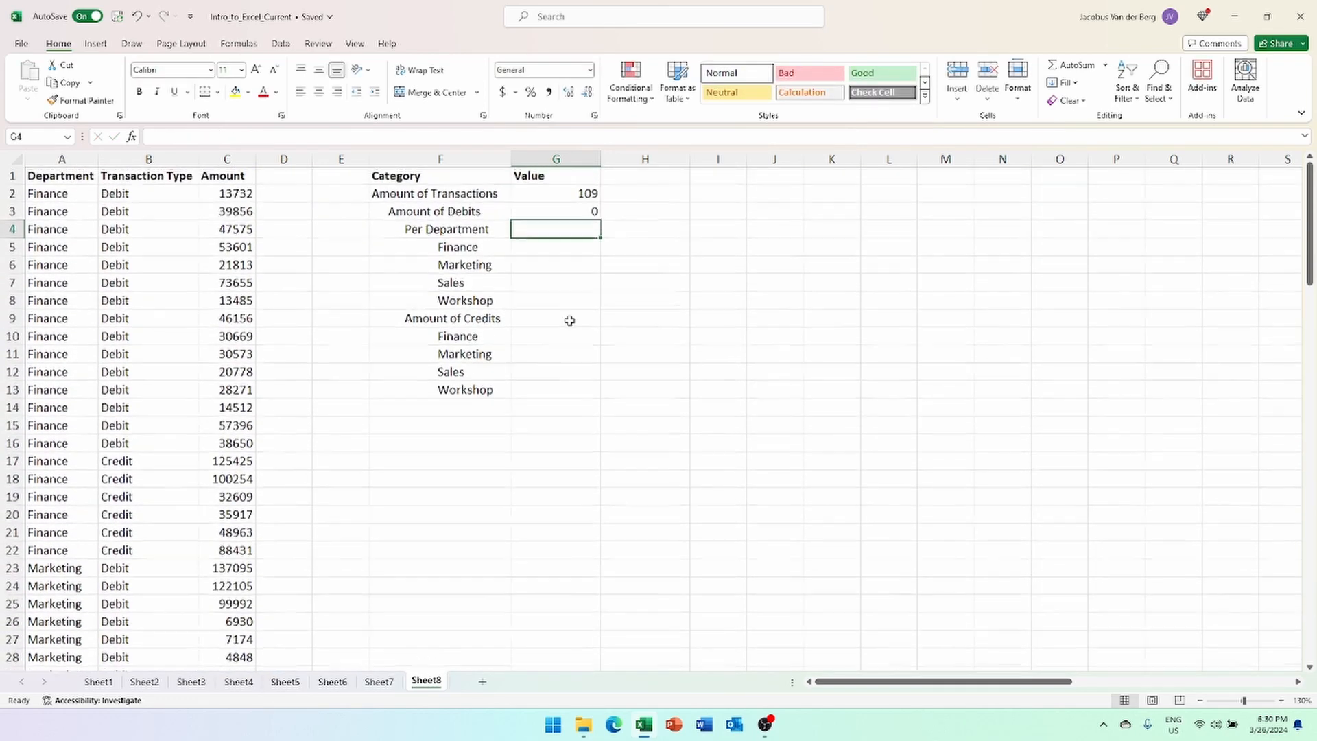
left_click(585, 210)
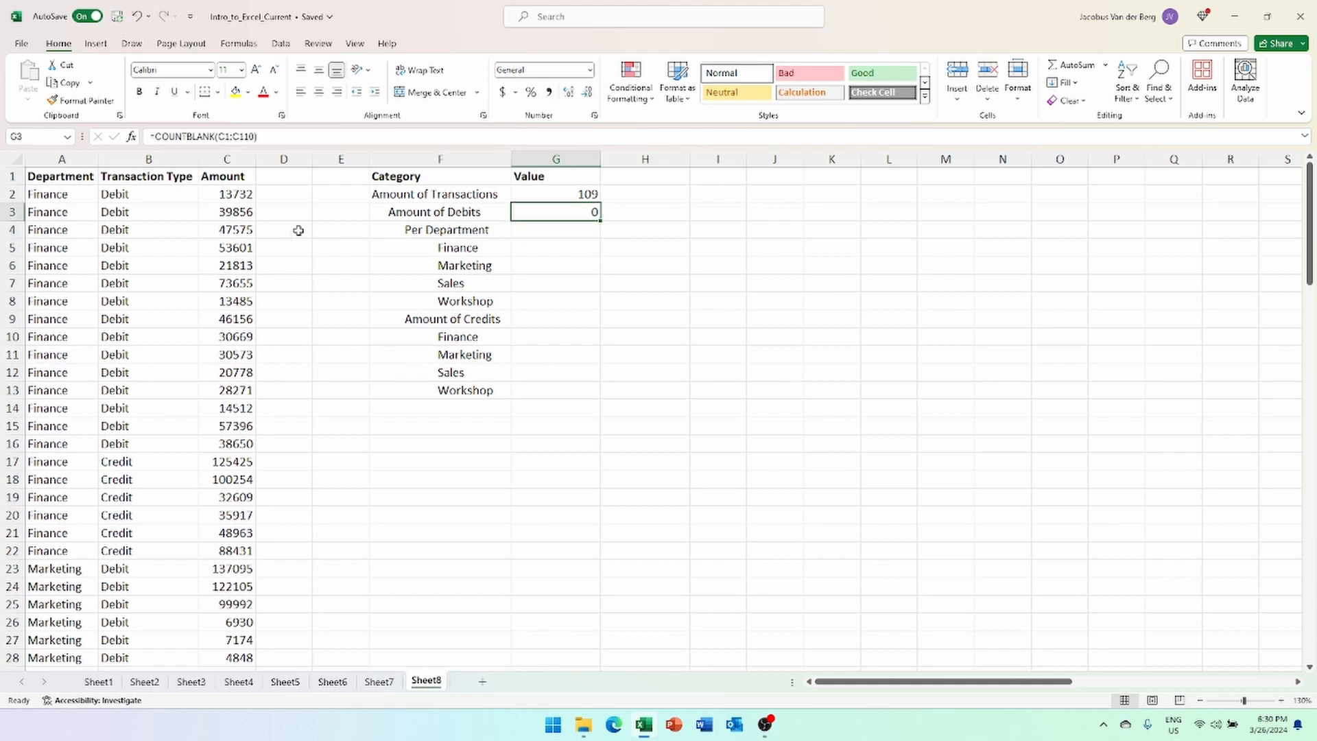
left_click(231, 247)
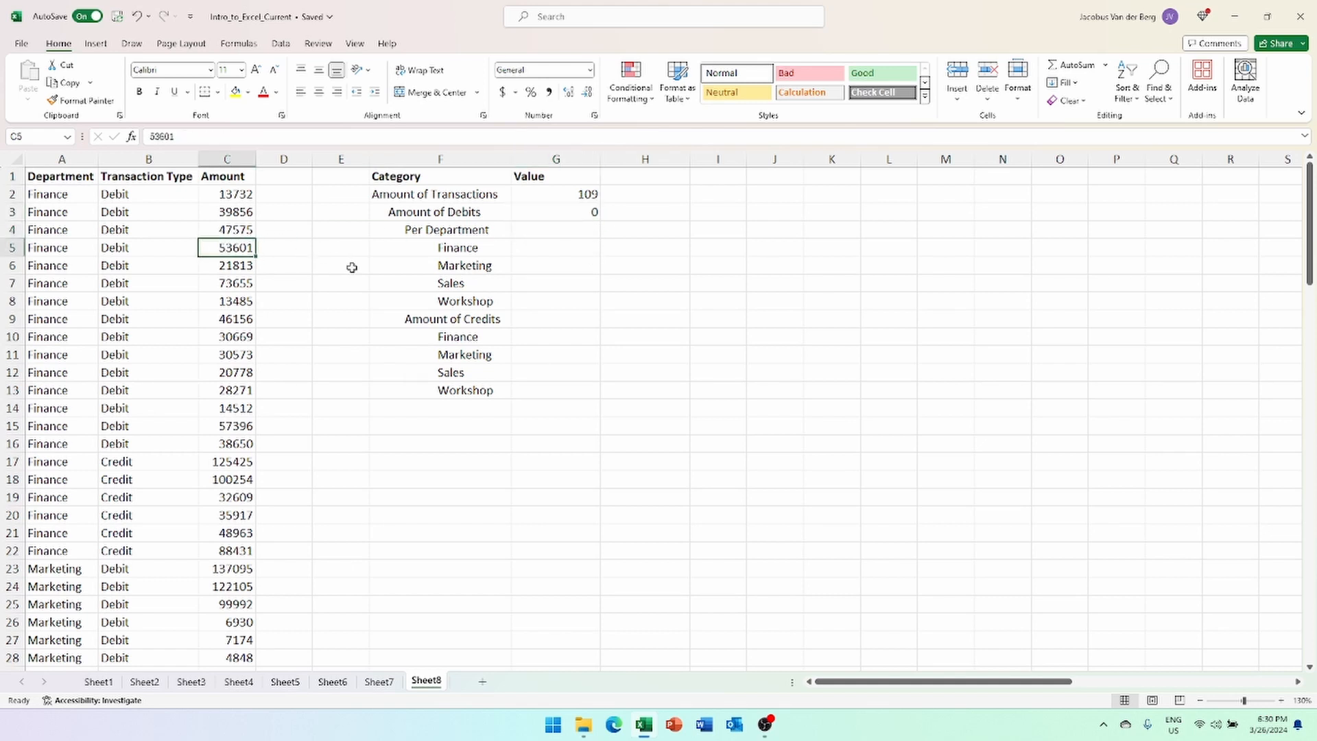
key("Delete")
left_click(241, 337)
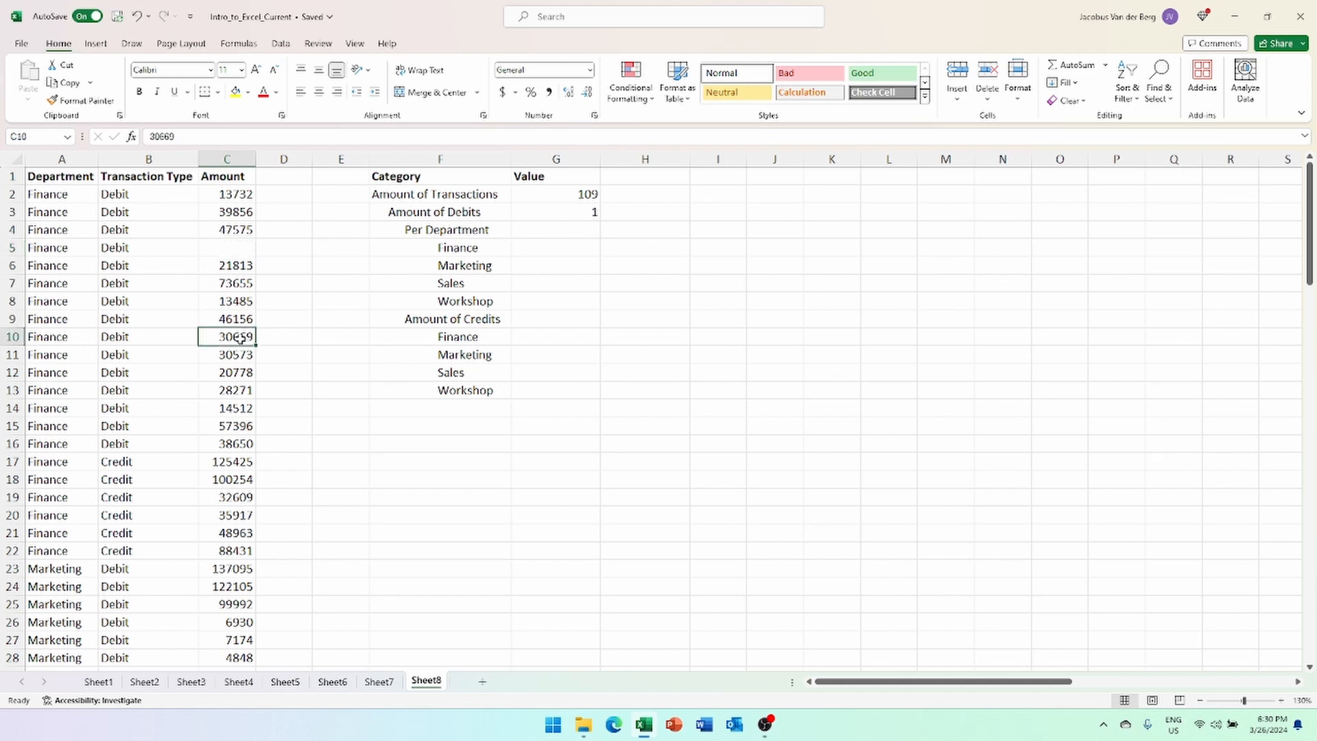
key("Delete")
key("ctrl+z")
key("ctrl+z")
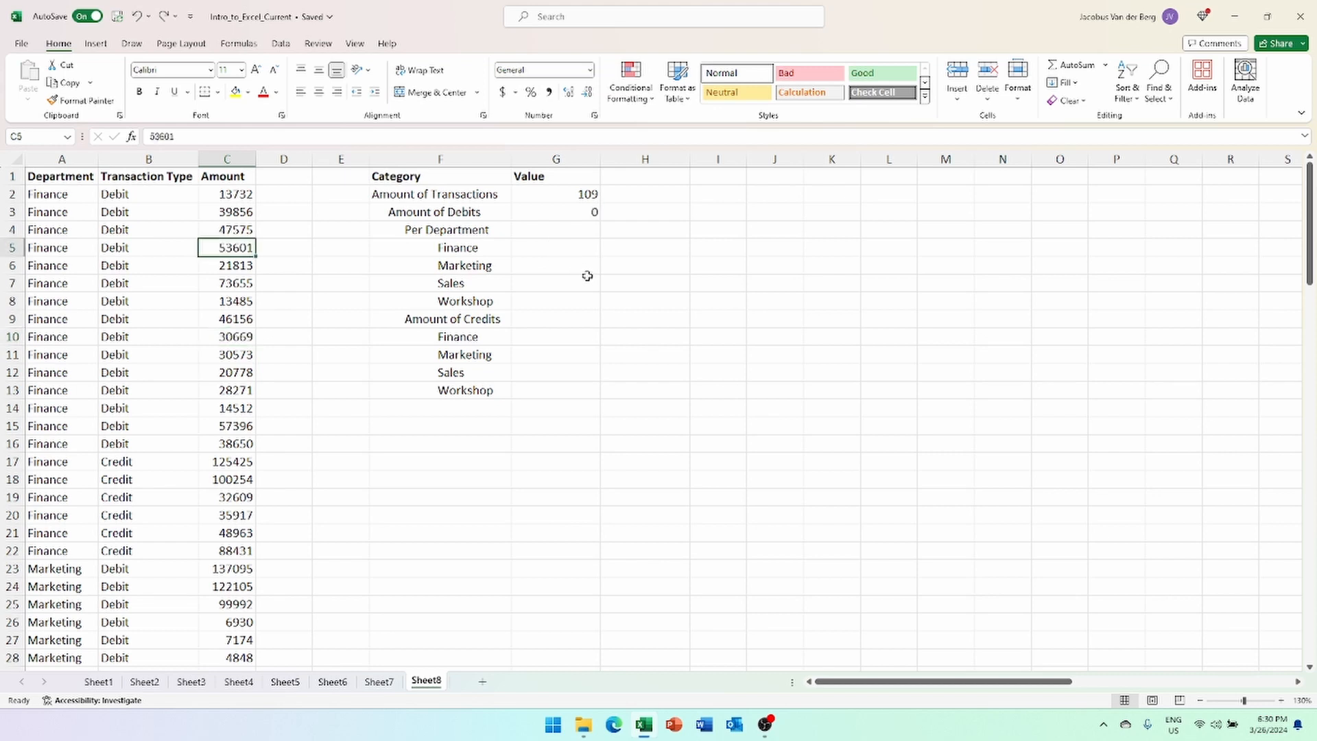
left_click(574, 213)
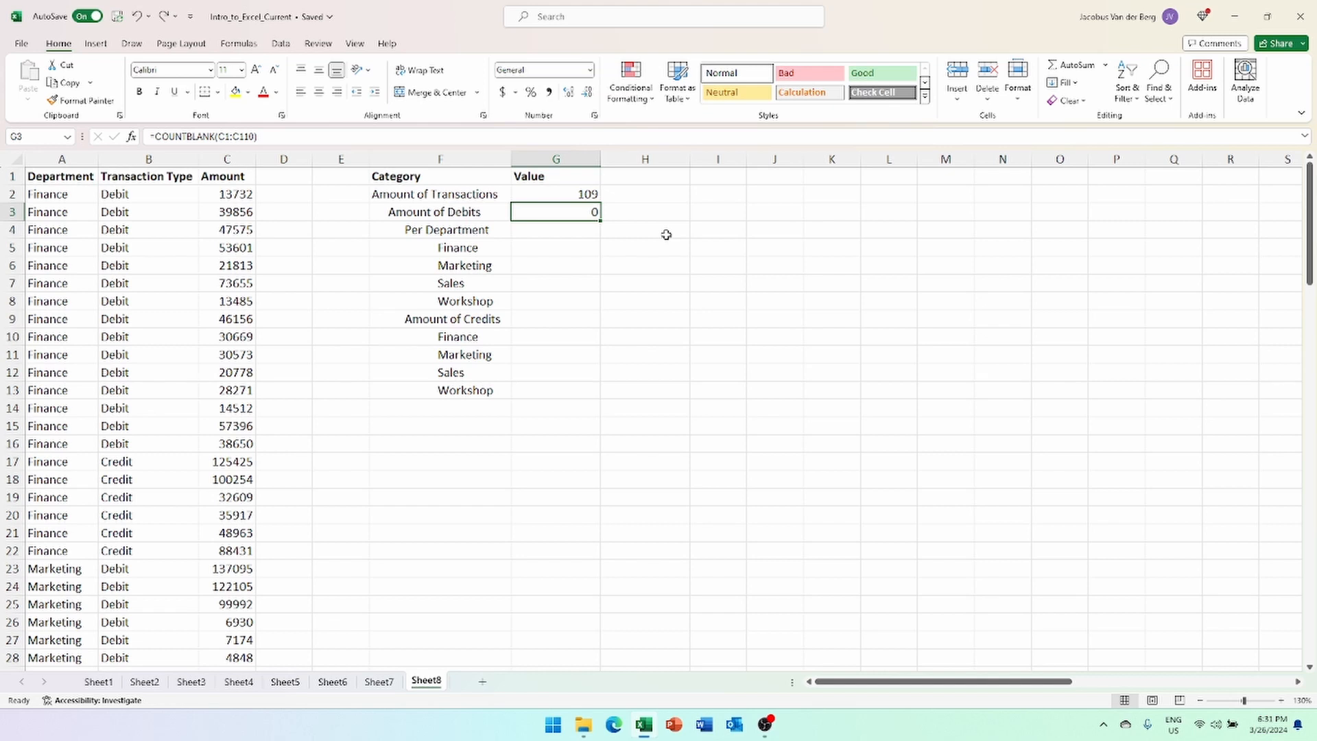
- Enter =COUNTIF(B2:B110,"Debit") in G3, giving 48 debits
type("=count")
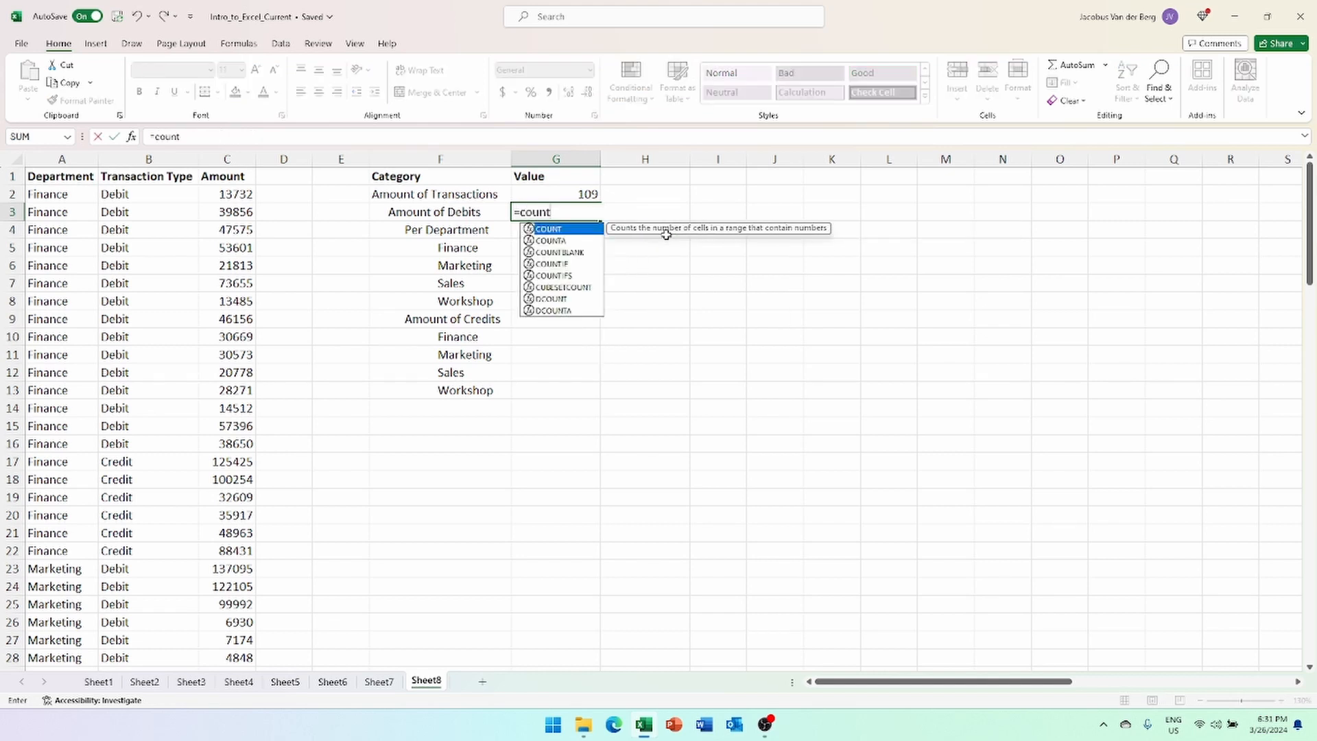
key("Down")
key("Down")
key("Down")
key("Tab")
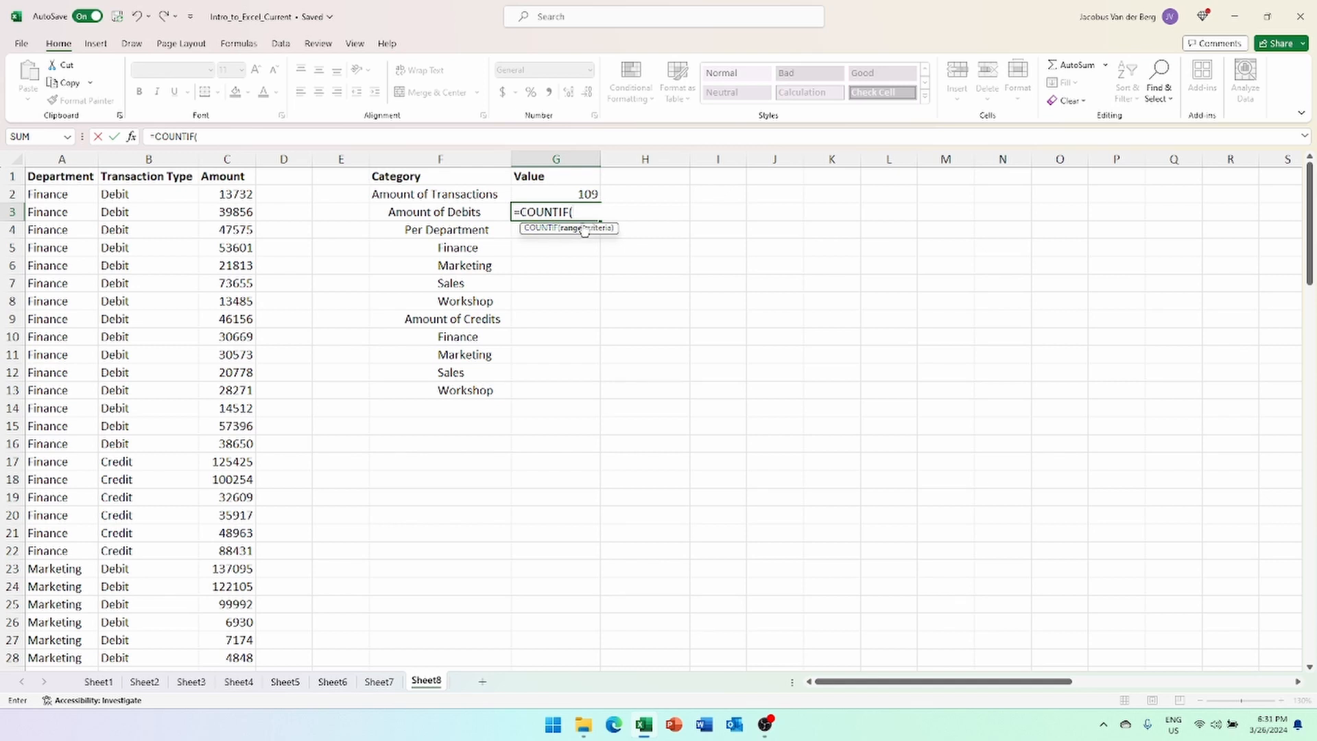
left_click(146, 196)
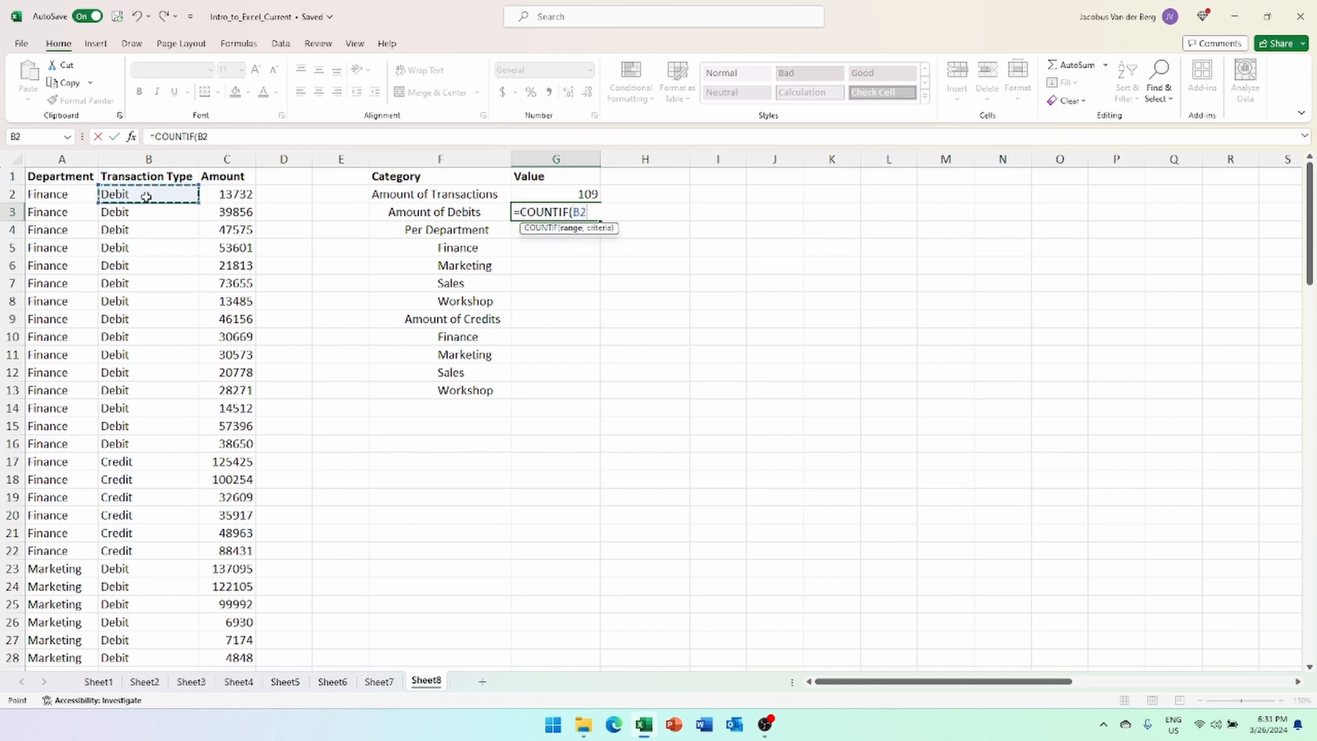
key("ctrl+shift+Down")
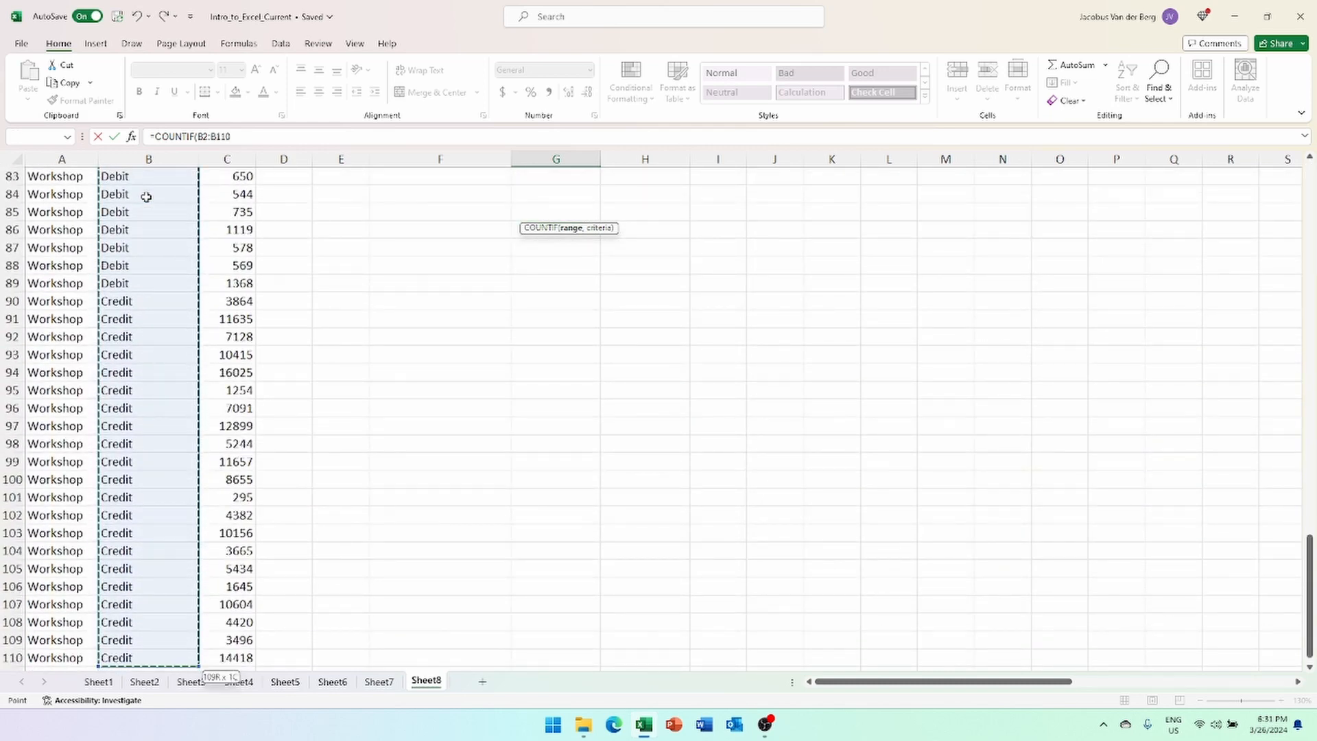
type(",")
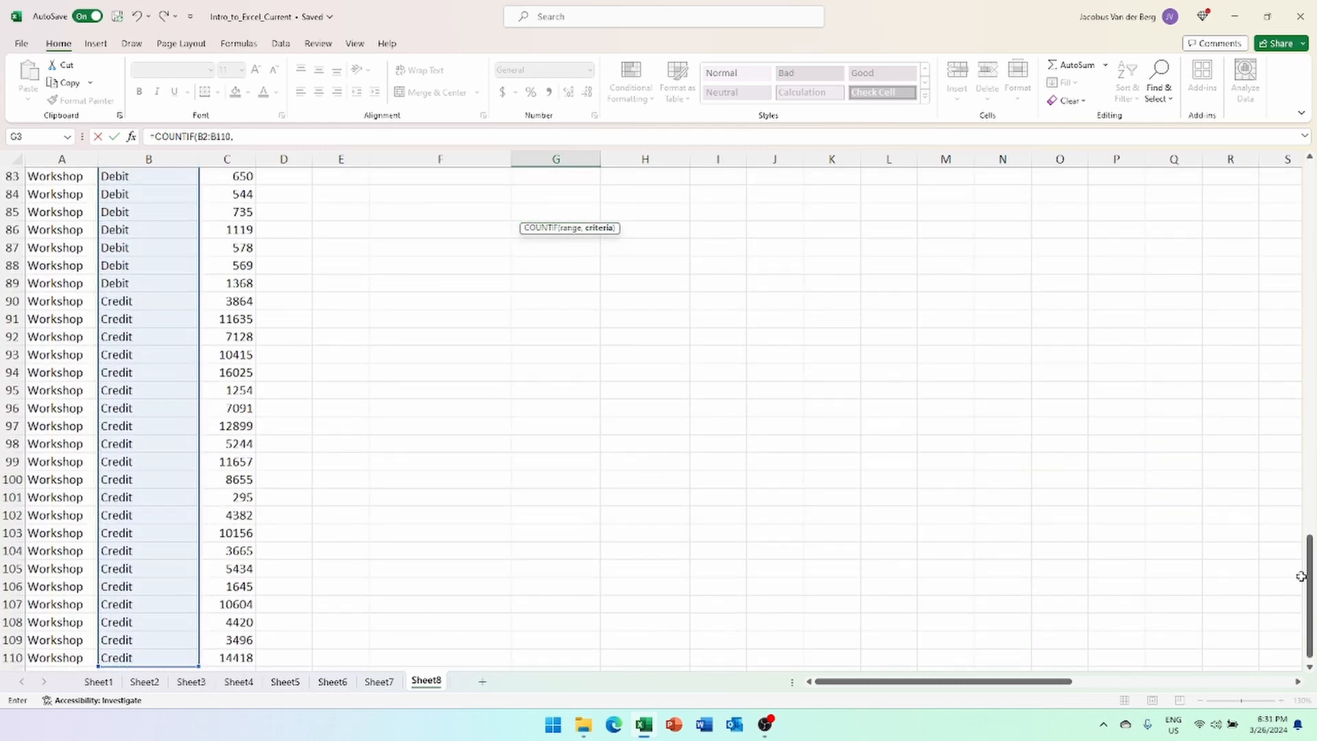
left_click_drag(1307, 573, 1298, 182)
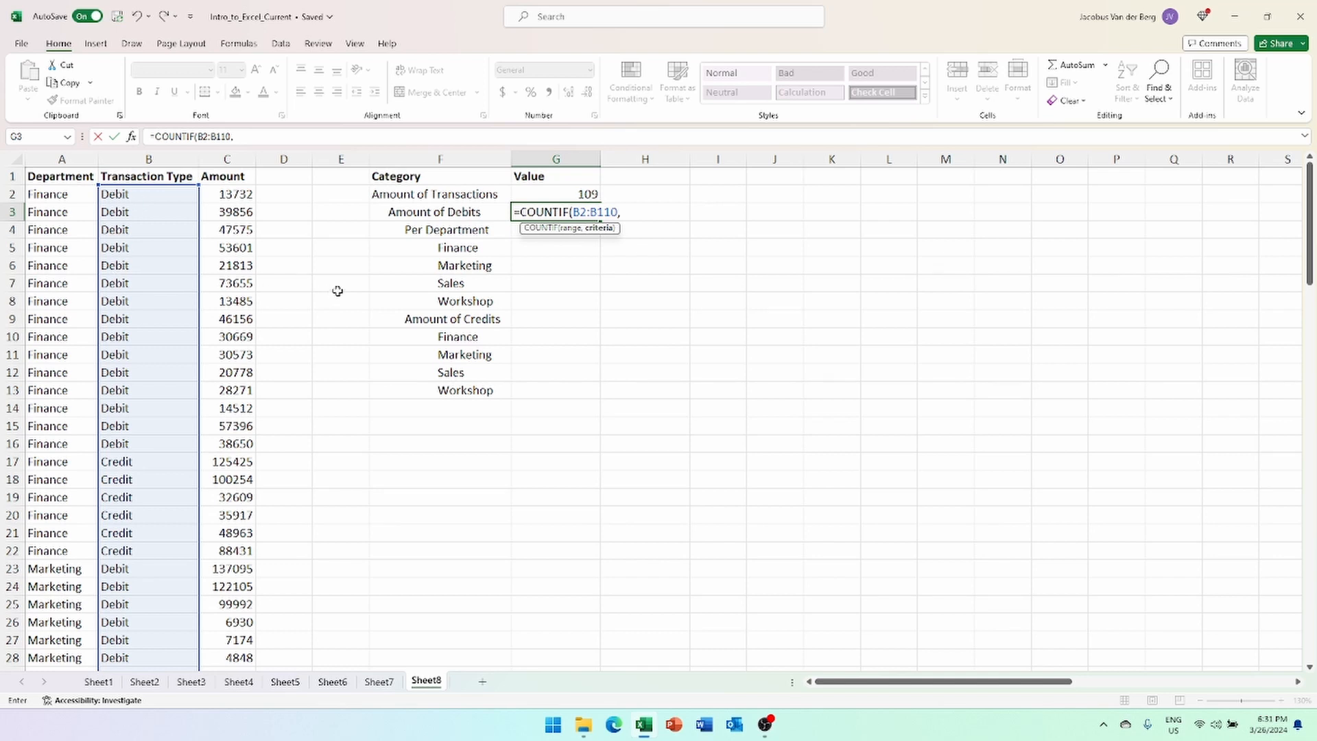
type("Debit\")")
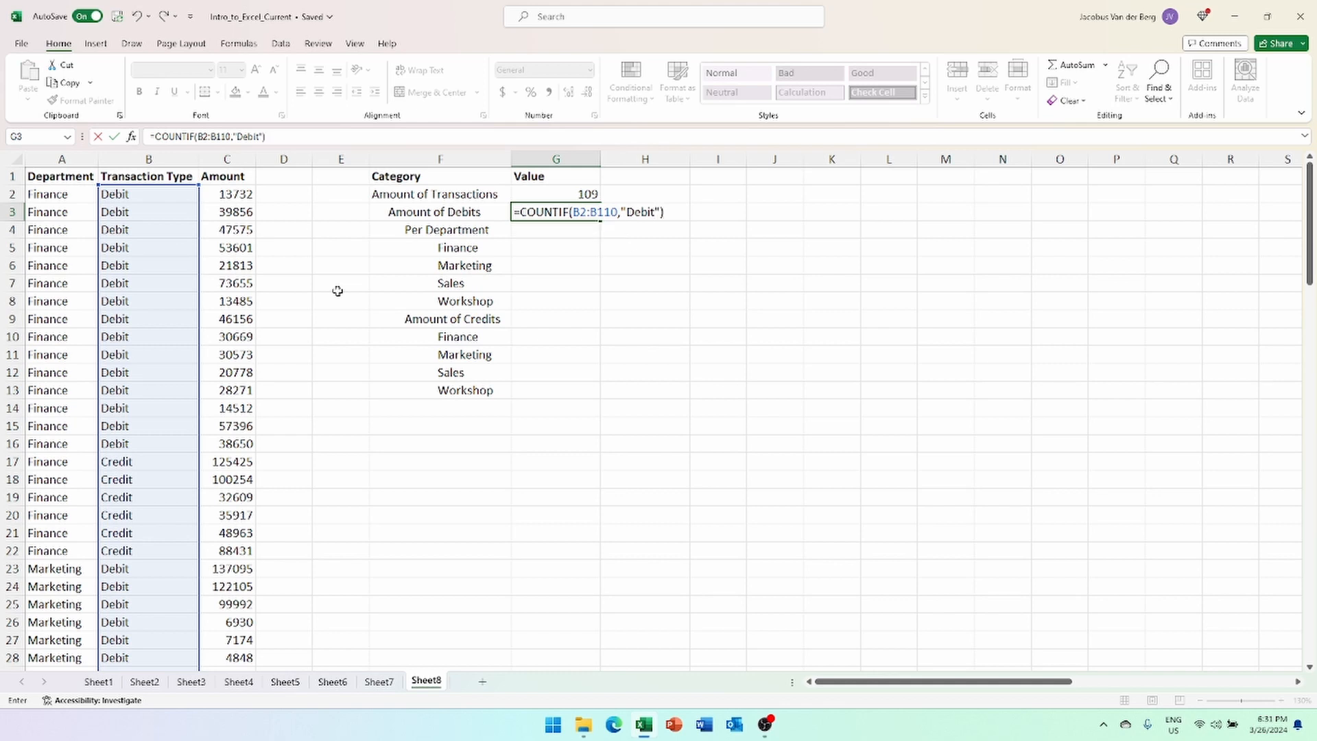
key("Return")
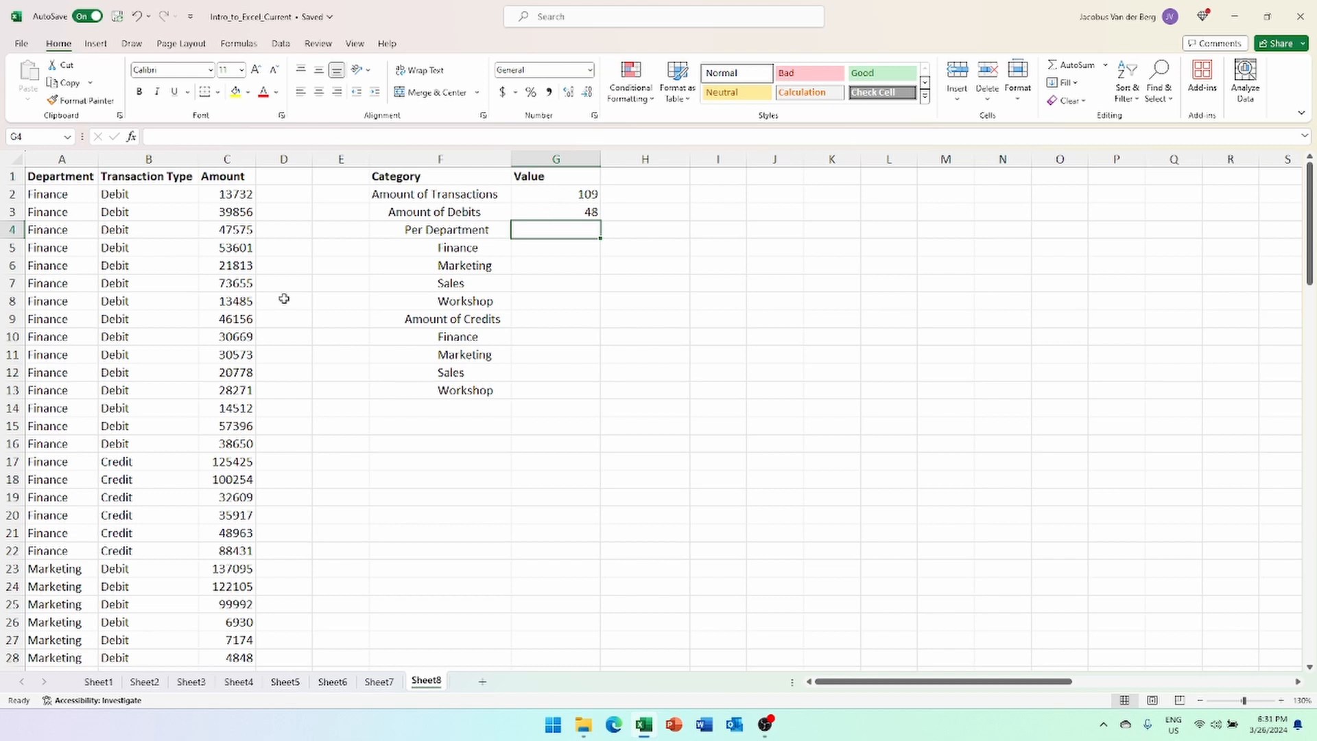
- Copy the debit COUNTIF formula from G3 into G9
left_click(577, 212)
key("ctrl+c")
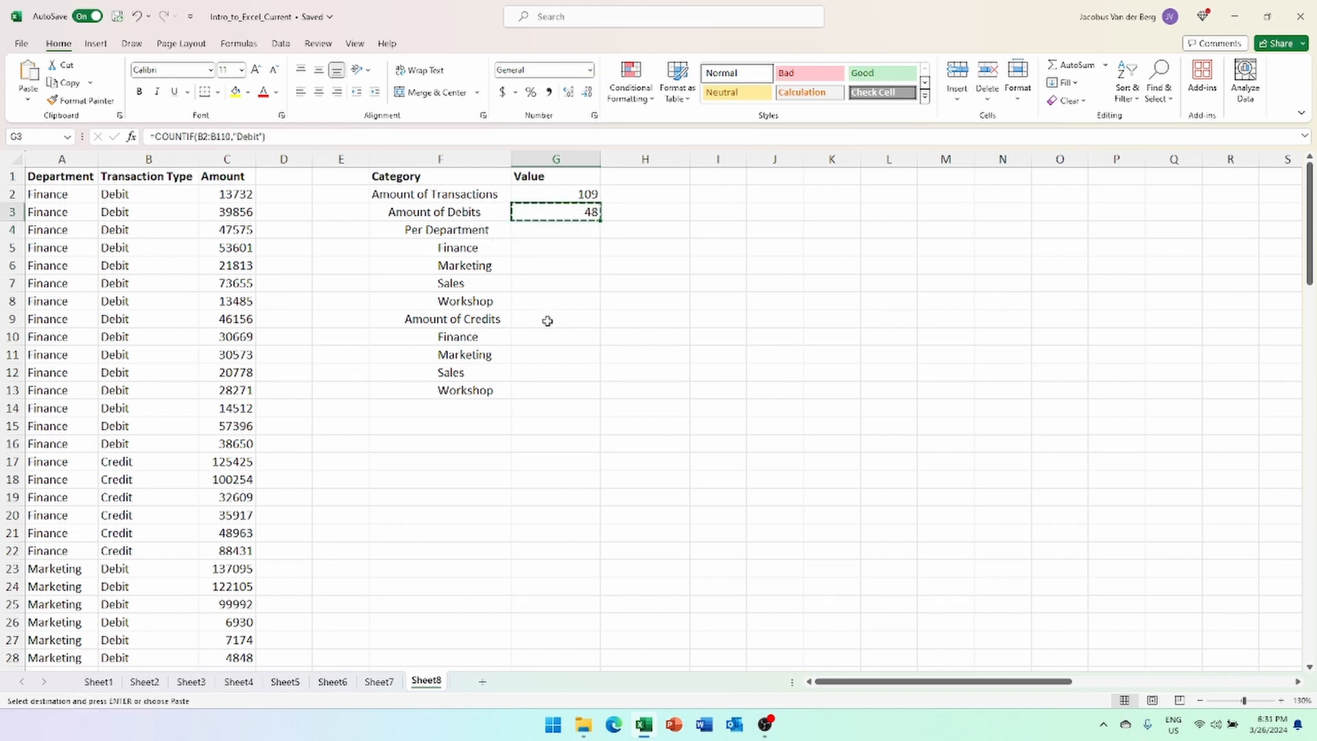
left_click(594, 317)
key("ctrl+v")
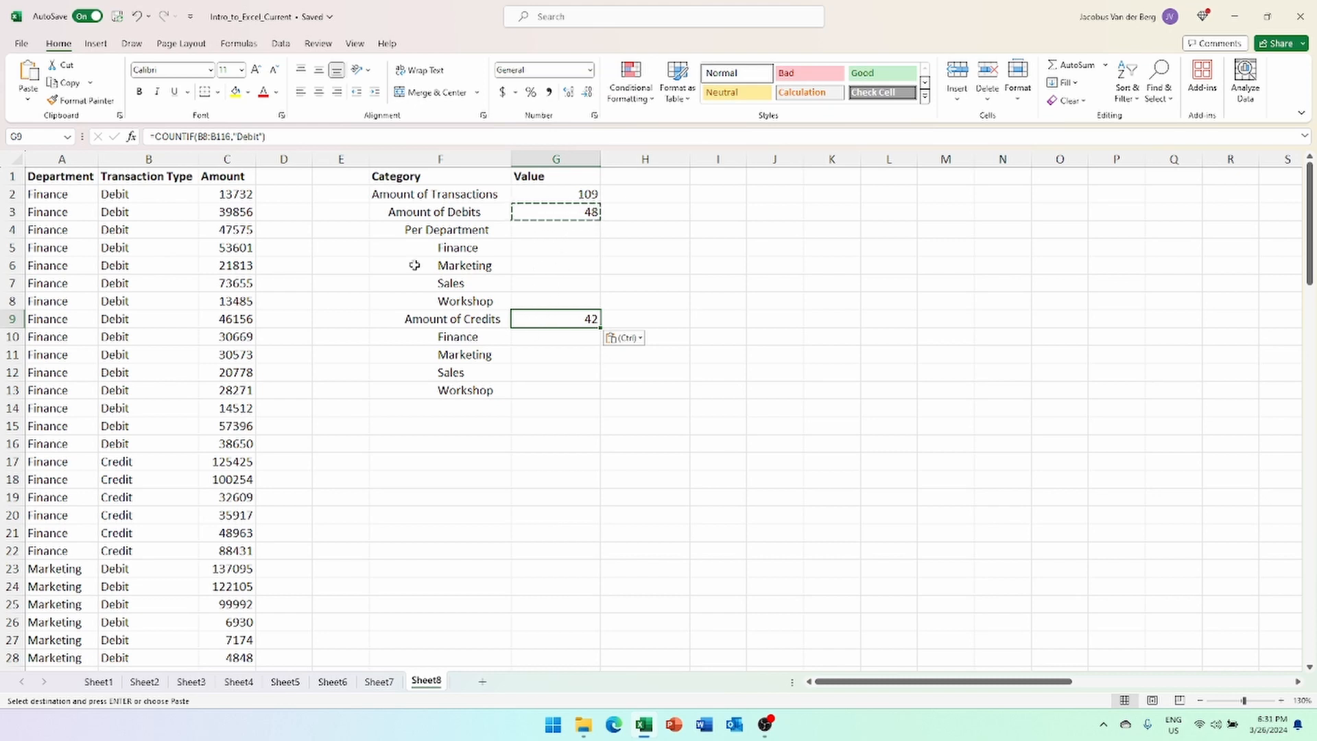
- Edit G9 to =COUNTIF(B2:B110,"Credit"), showing 61 credits
double_click(214, 137)
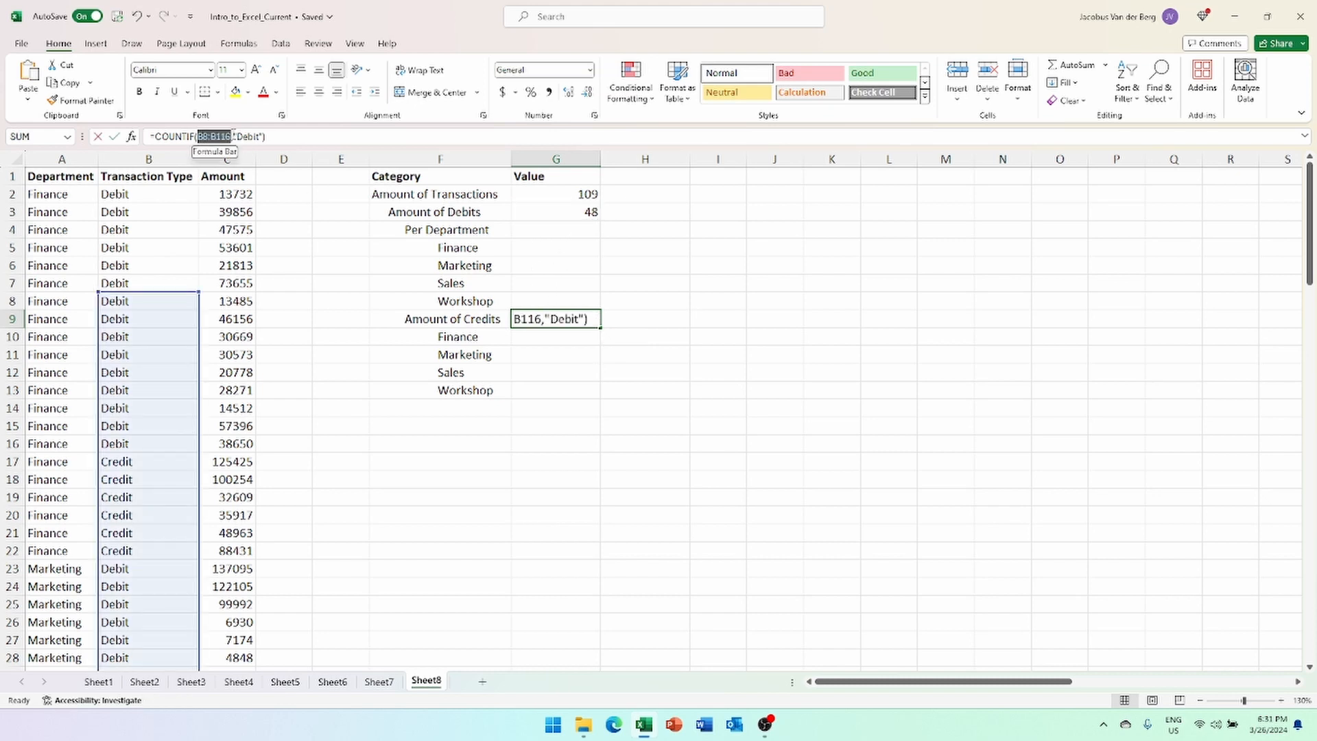
left_click_drag(176, 293, 170, 199)
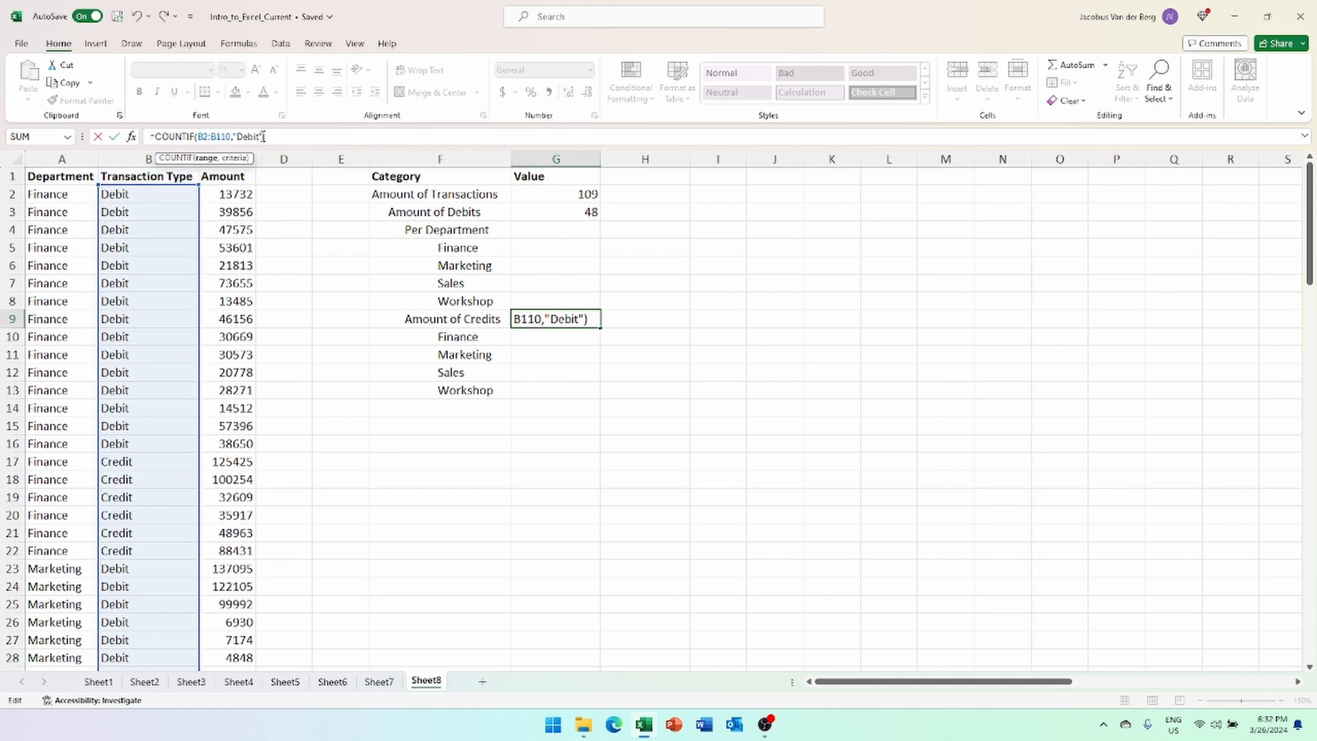
key("BackSpace")
key("BackSpace")
key("BackSpace")
key("BackSpace")
key("BackSpace")
type("Credit\"")
key("Return")
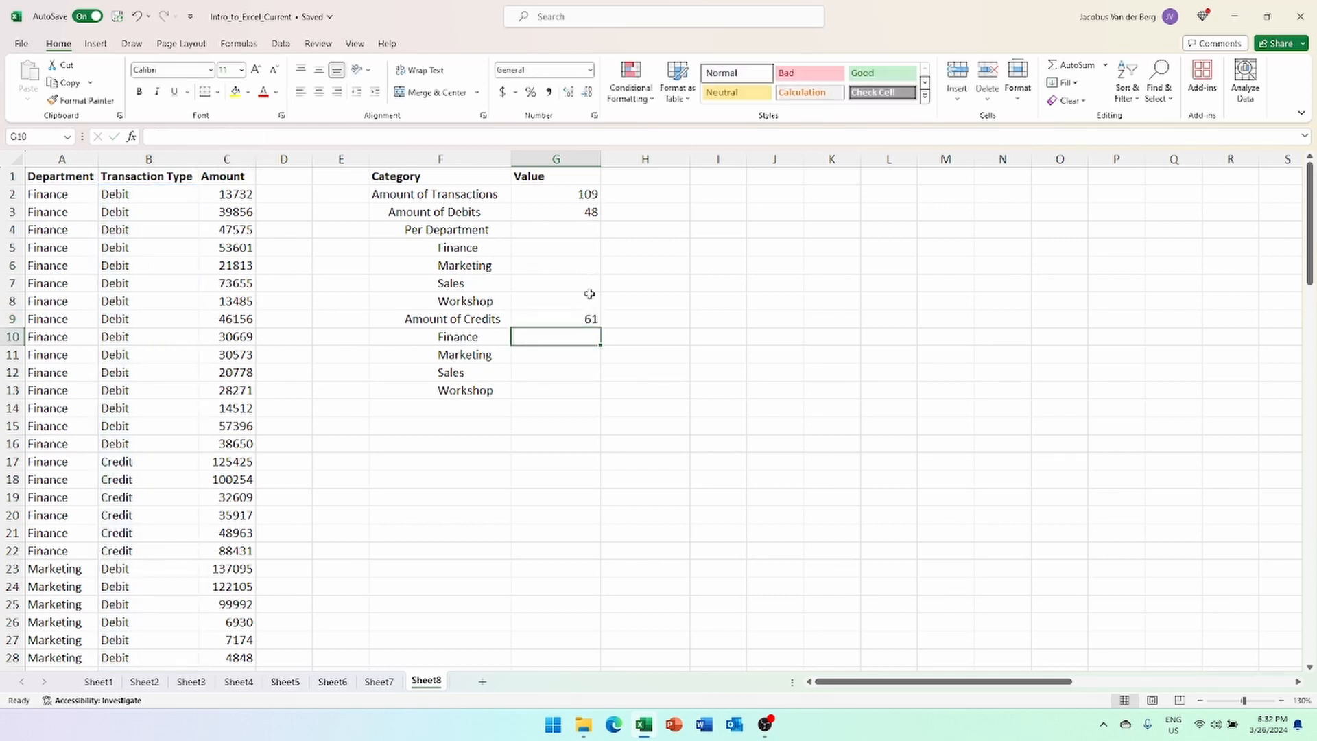
left_click(585, 318)
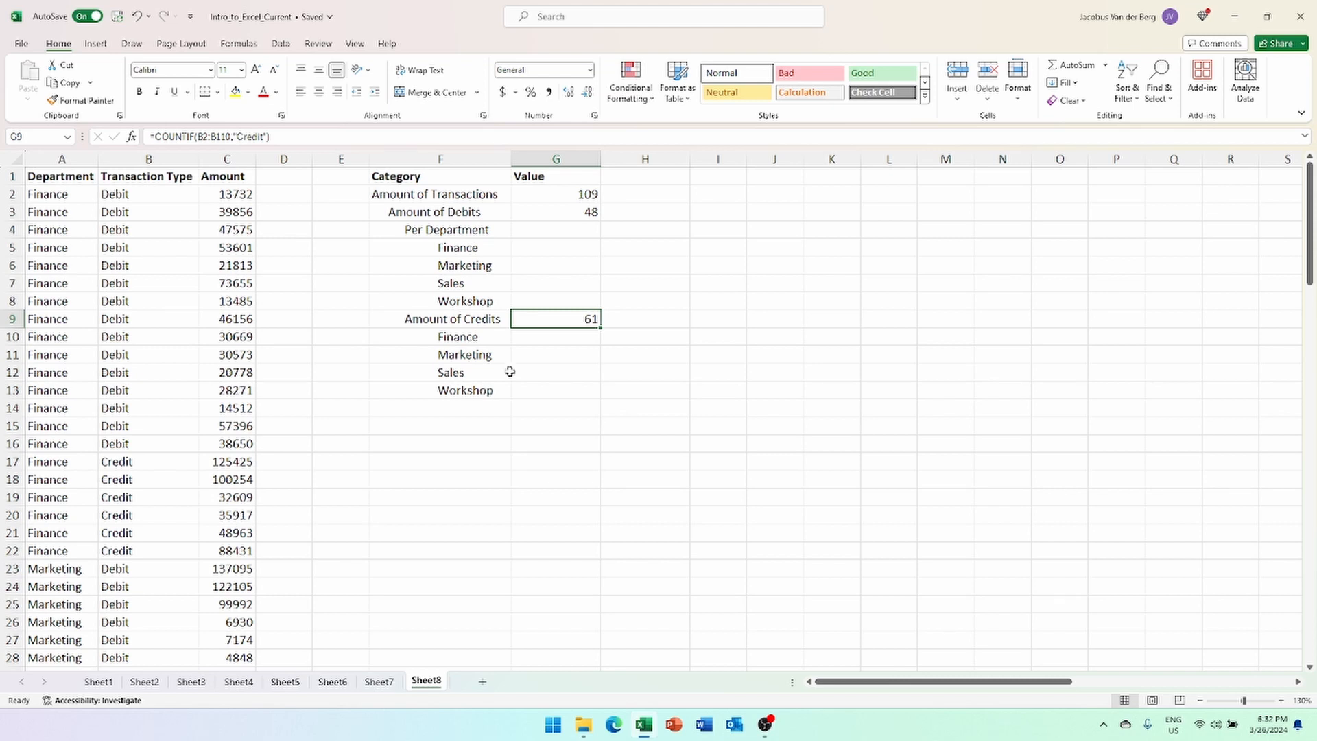
left_click(564, 245)
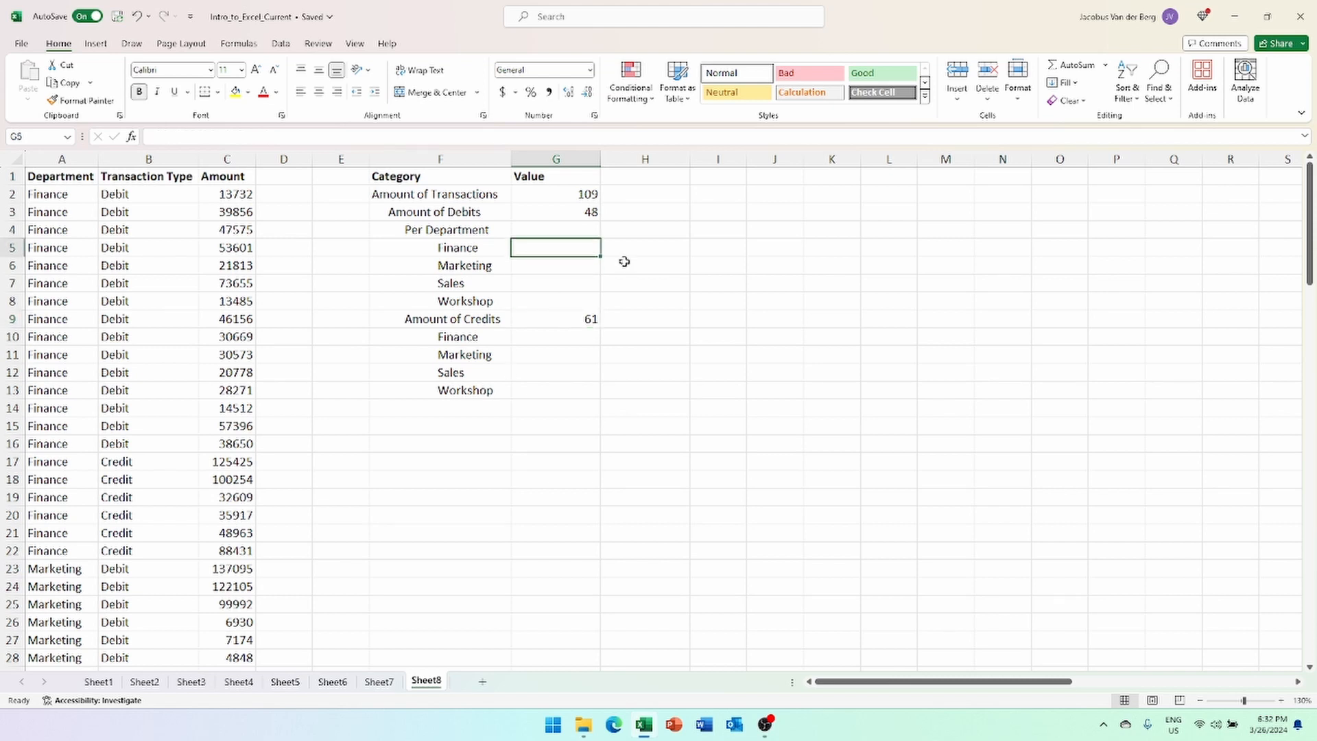
- Start =COUNTIFS in G5 with first condition B2:B110 matching "debit"
type("=coun")
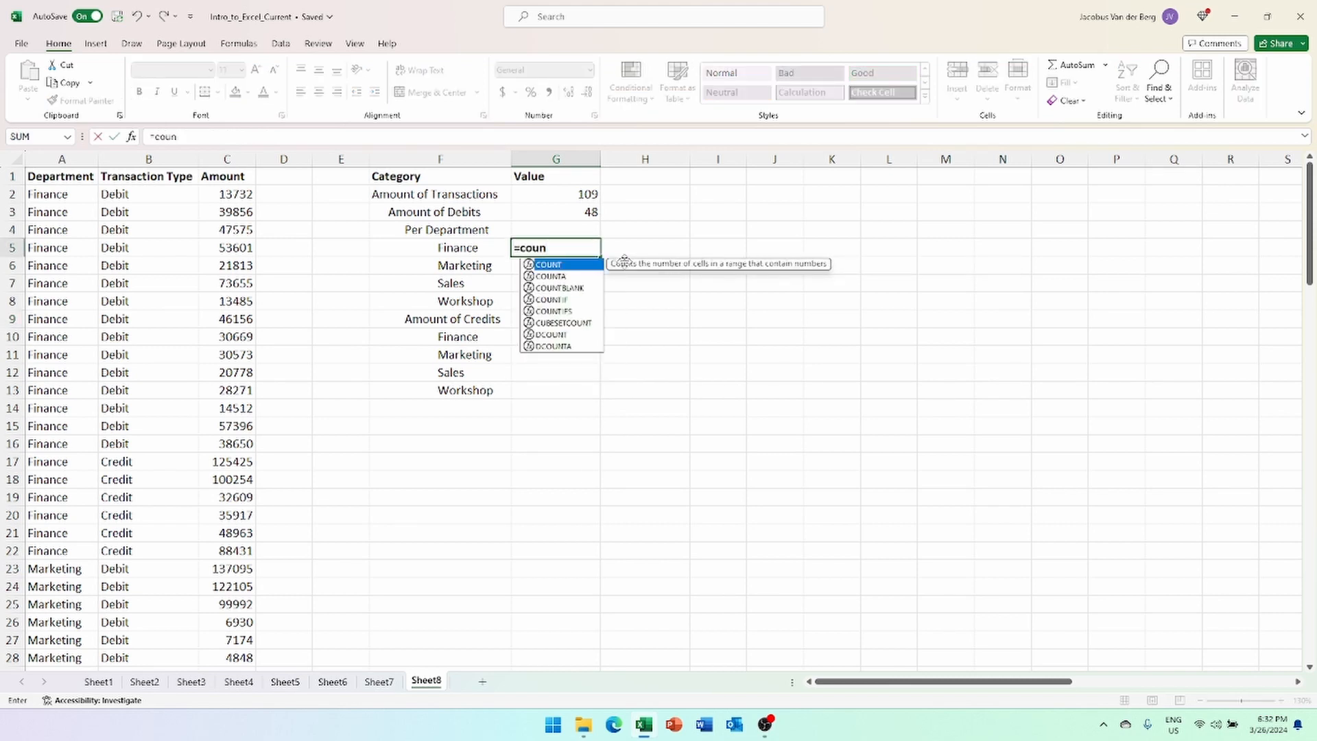
left_click(567, 311)
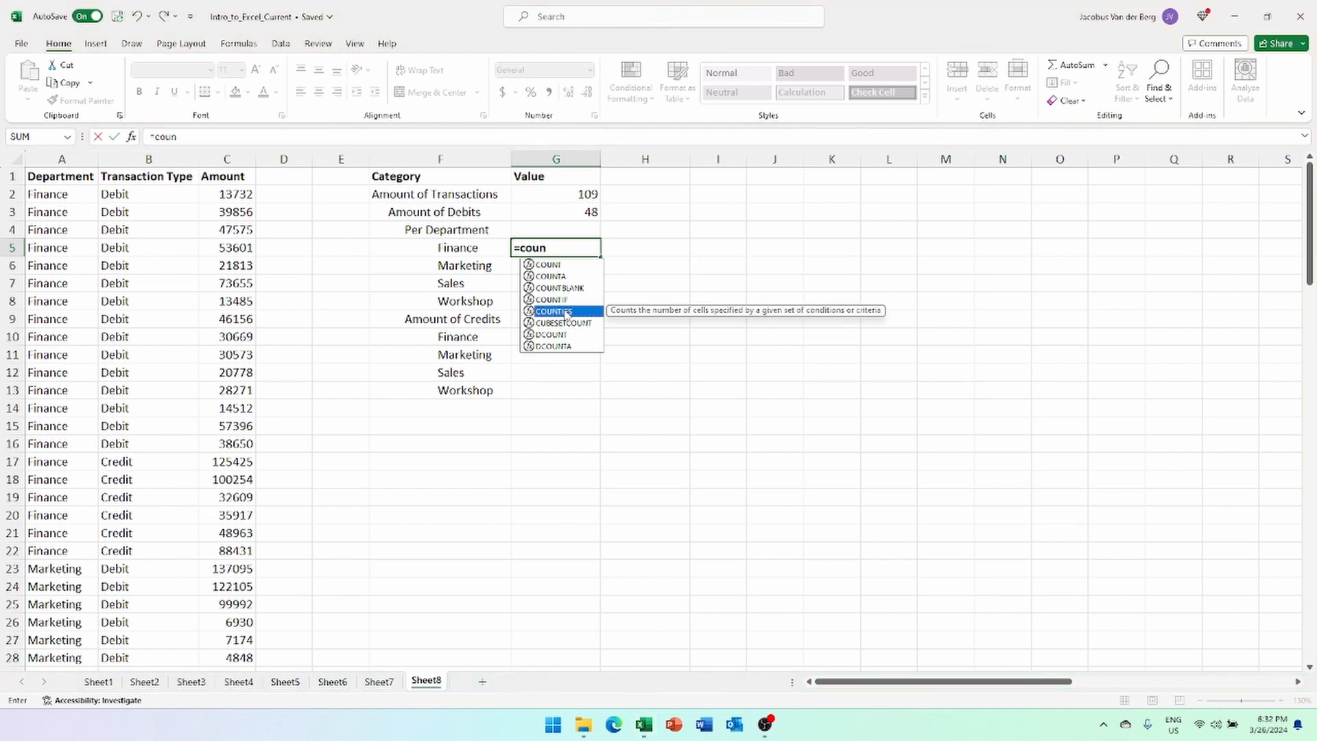
double_click(566, 312)
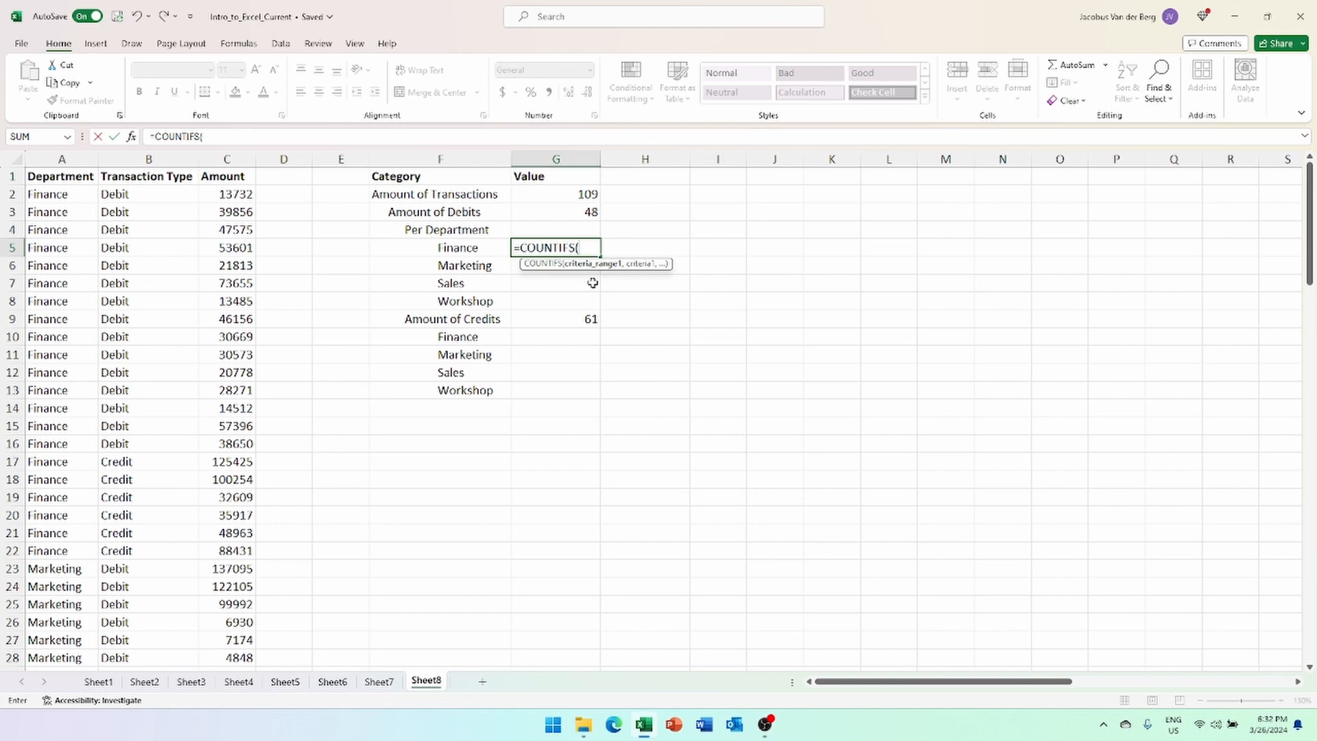
left_click(157, 195)
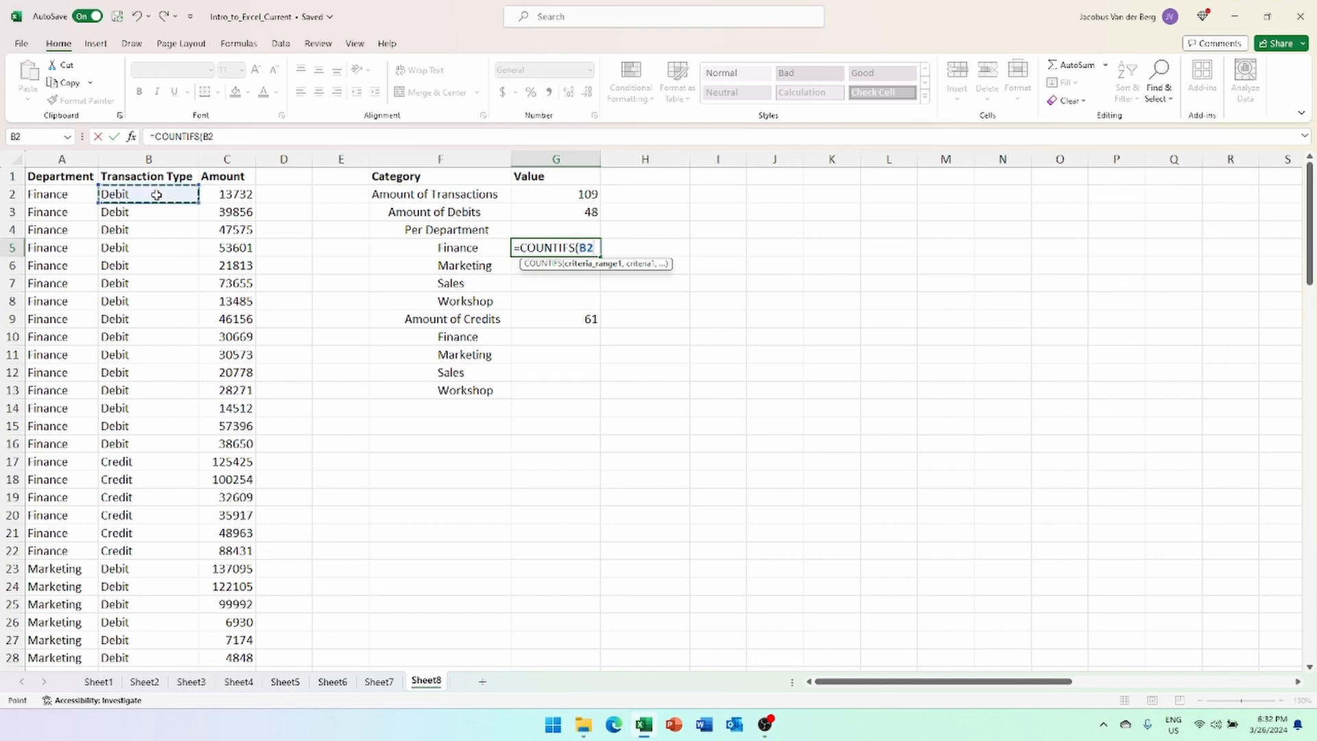
key("ctrl+shift+Down")
type(",")
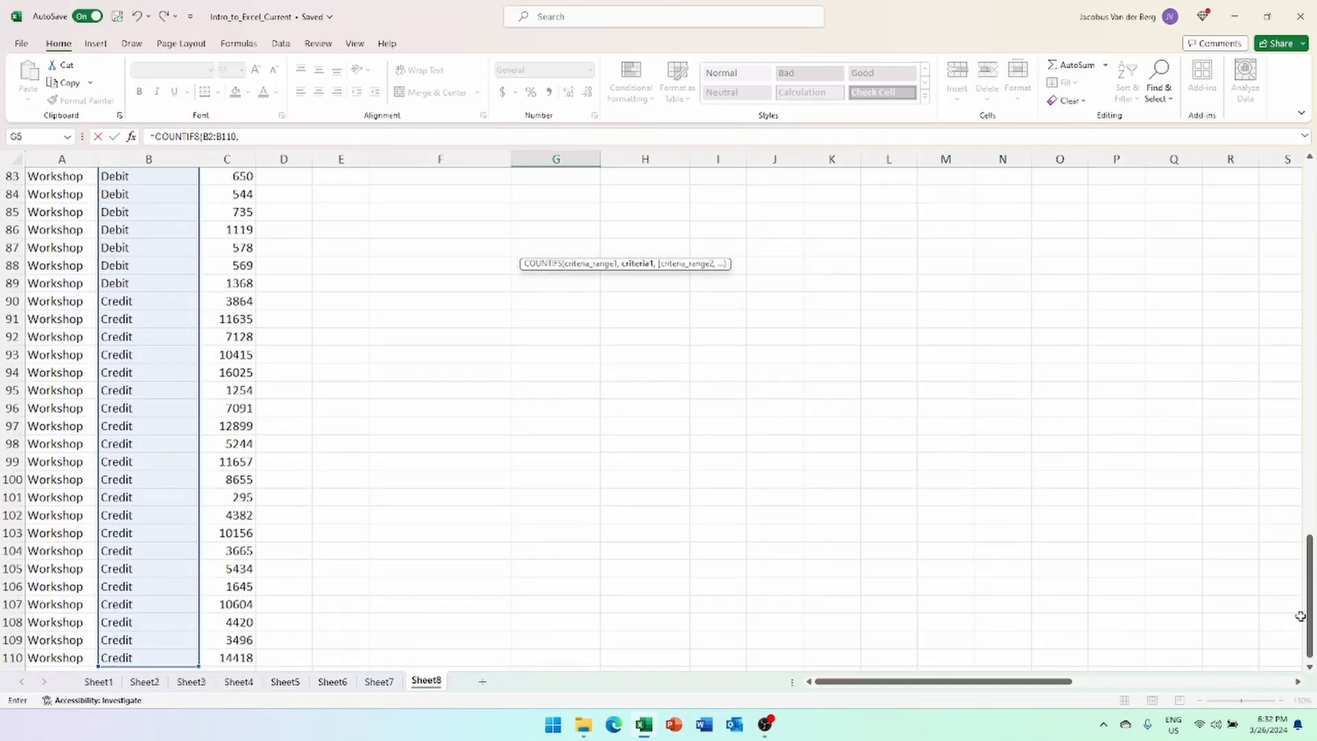
left_click_drag(1307, 610, 1310, 181)
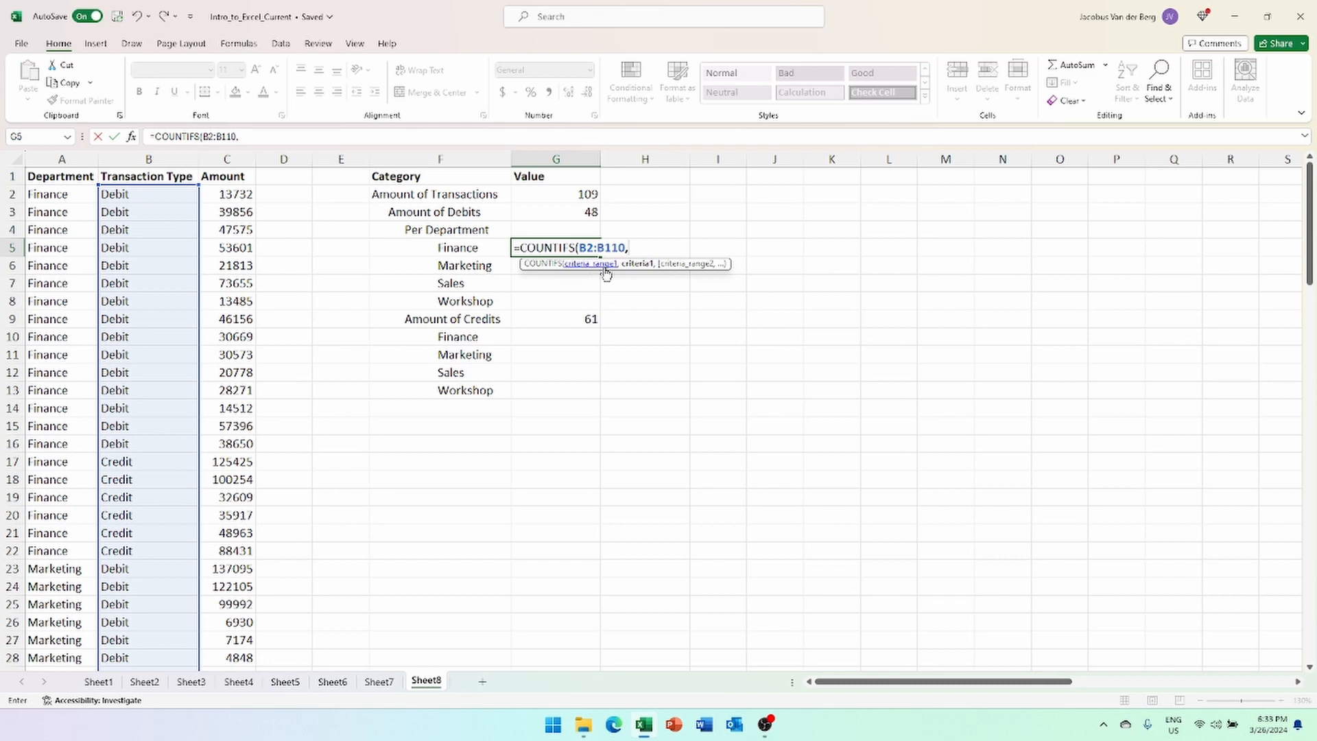
type("debit\",")
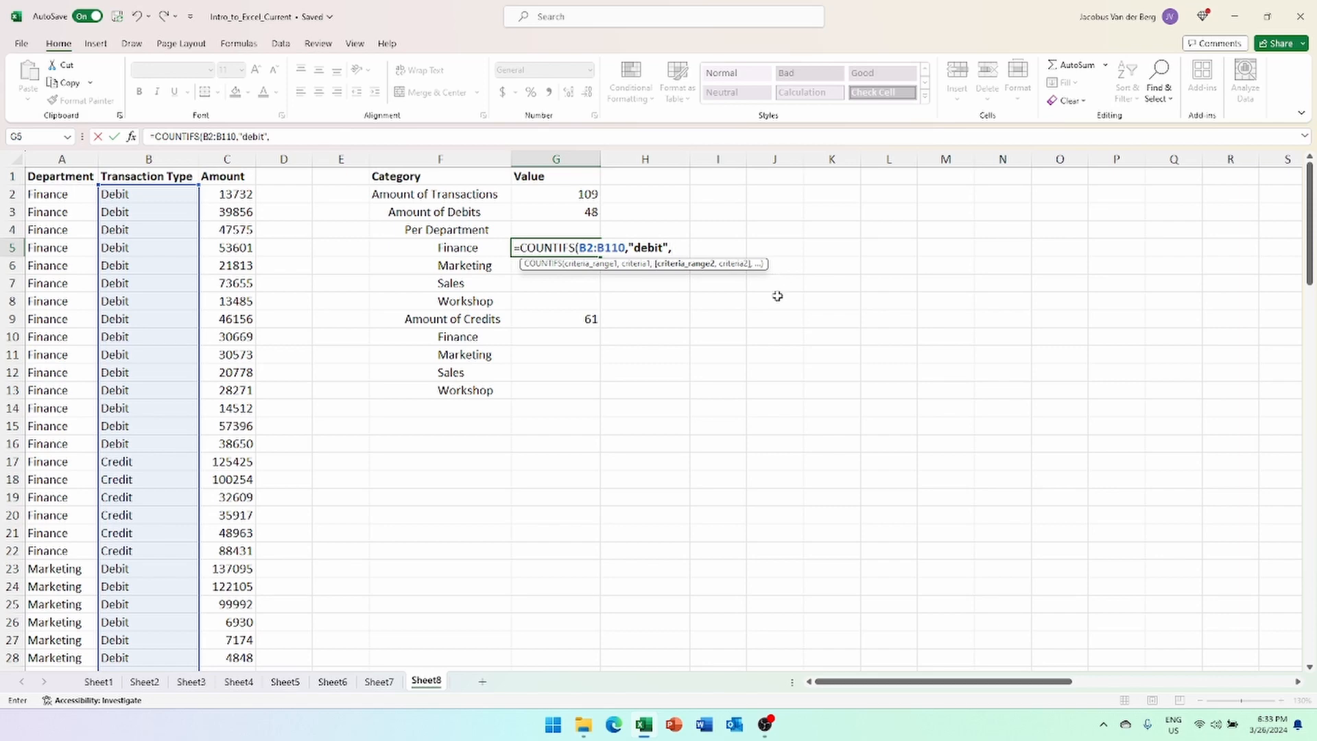
- Add the condition A2:A110 matching the Finance label in F5
left_click(57, 194)
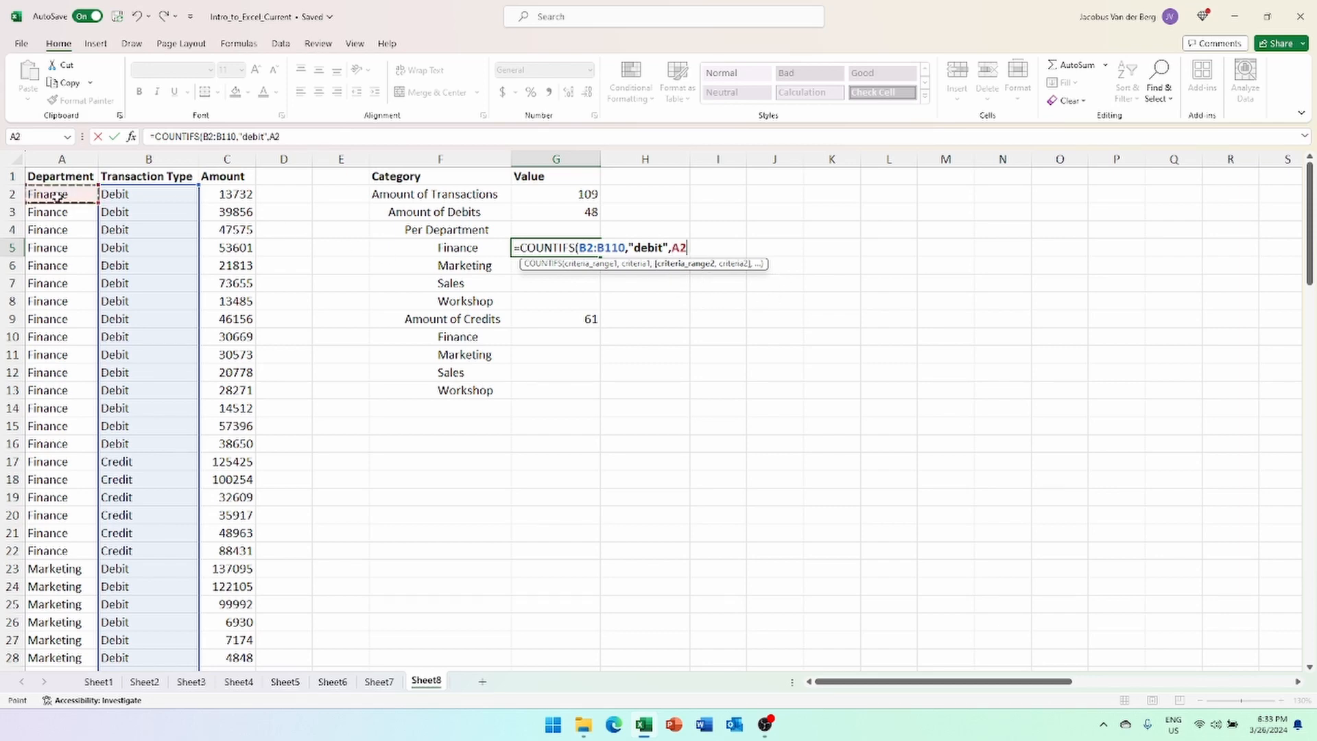
key("ctrl+shift+Down")
type(",")
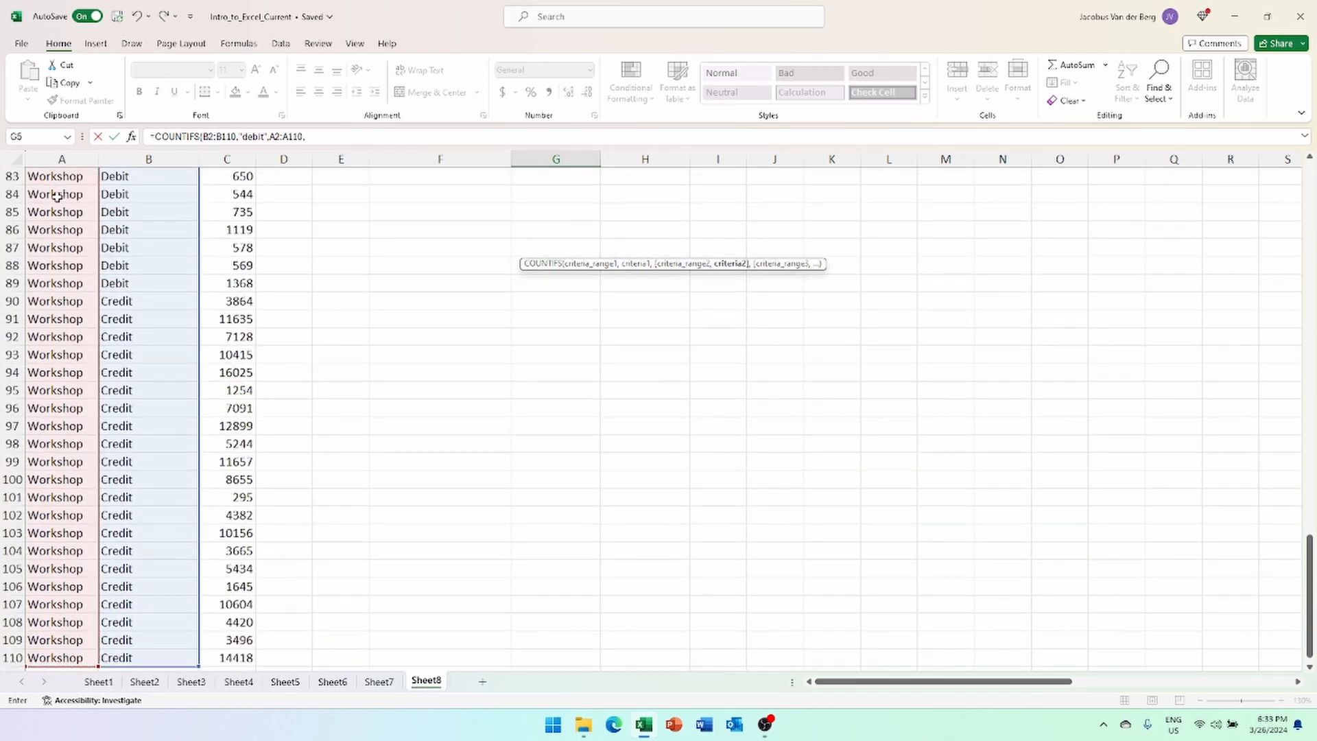
left_click_drag(1308, 558, 1306, 184)
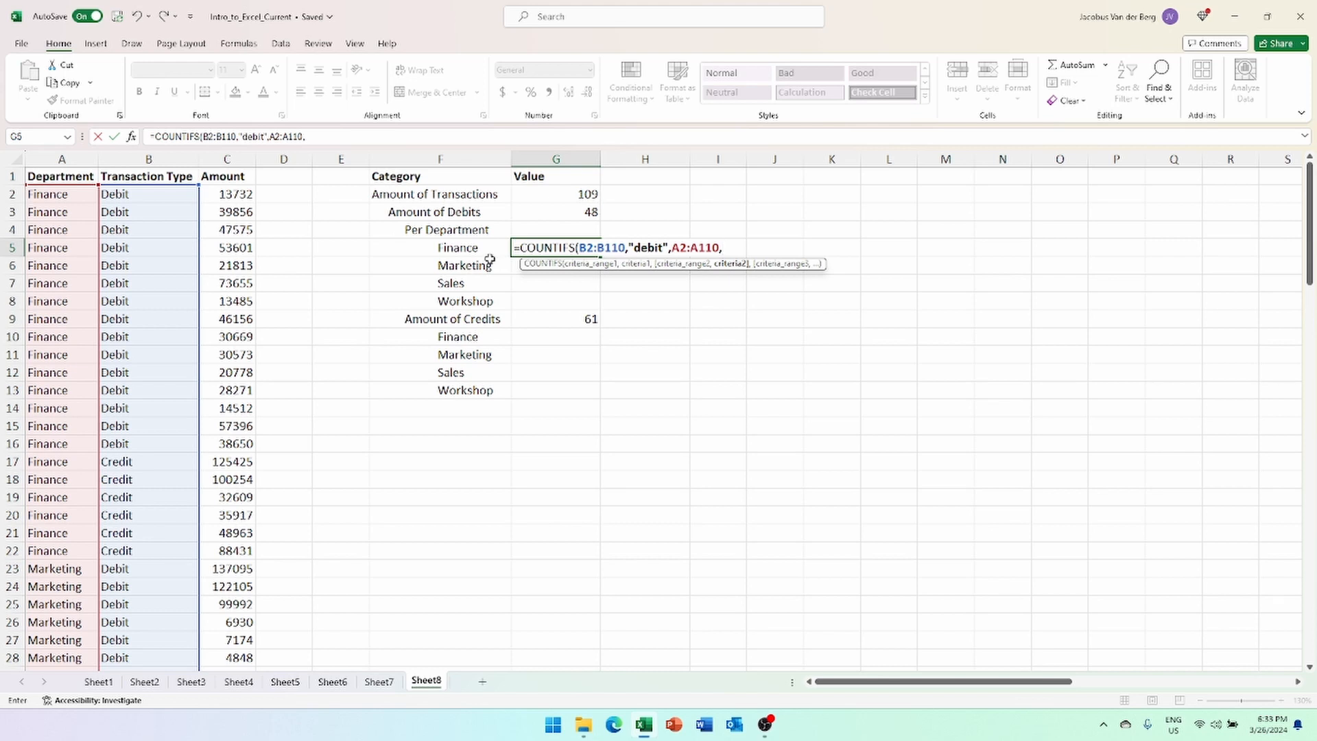
left_click(473, 247)
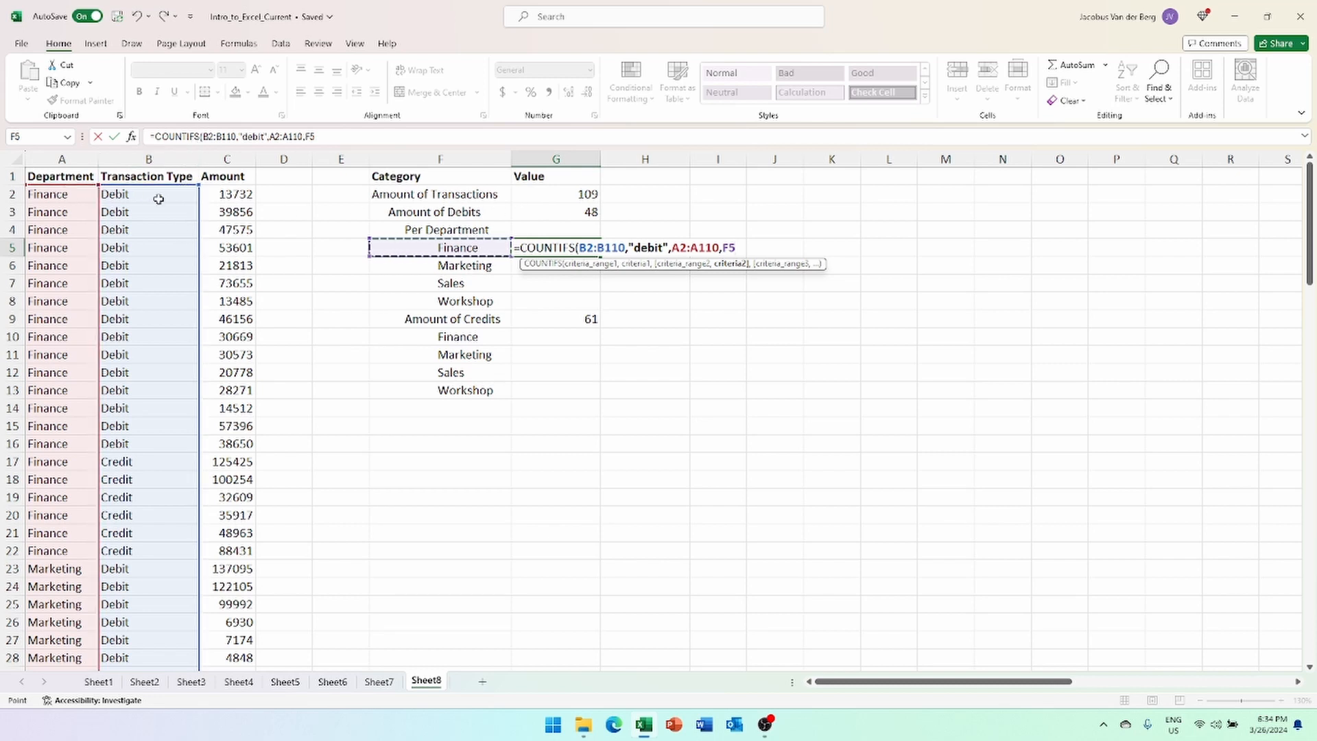
- Make the B2:B110 and A2:A110 ranges absolute with F4
left_click(207, 137)
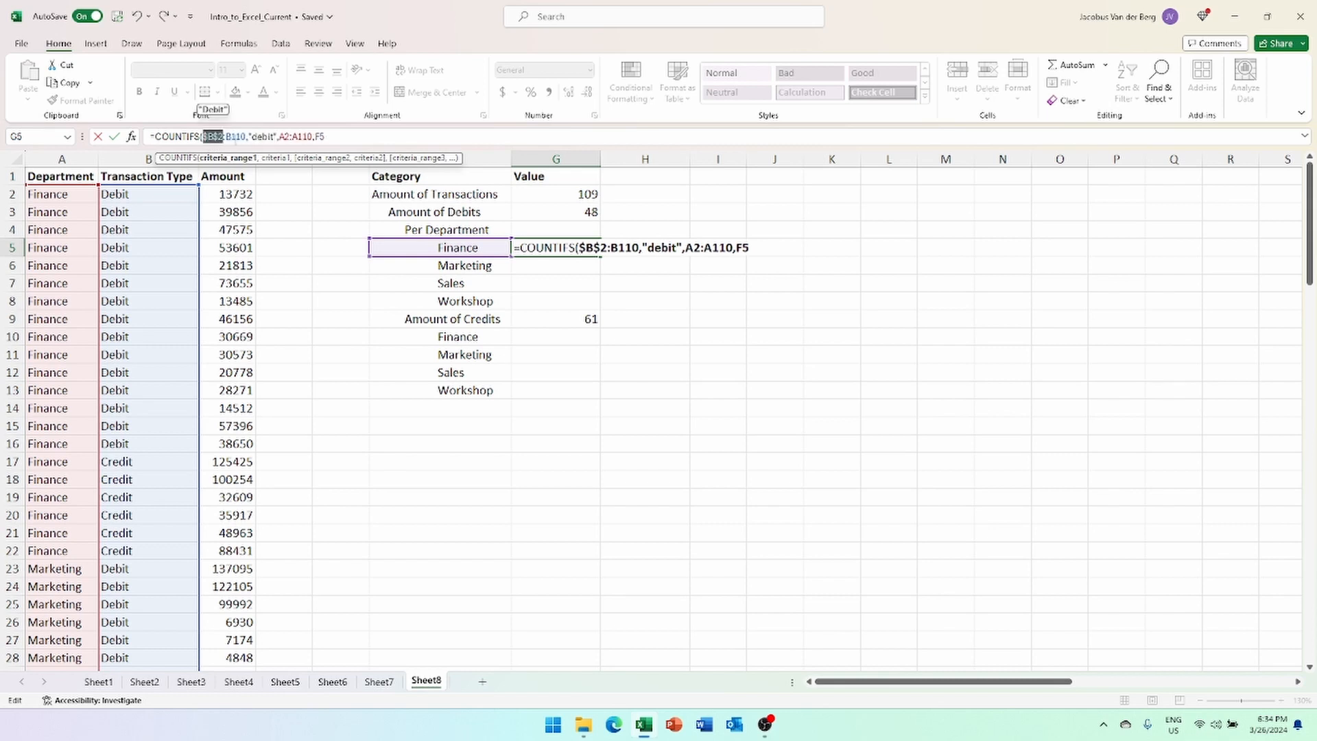
key("F4")
left_click(297, 137)
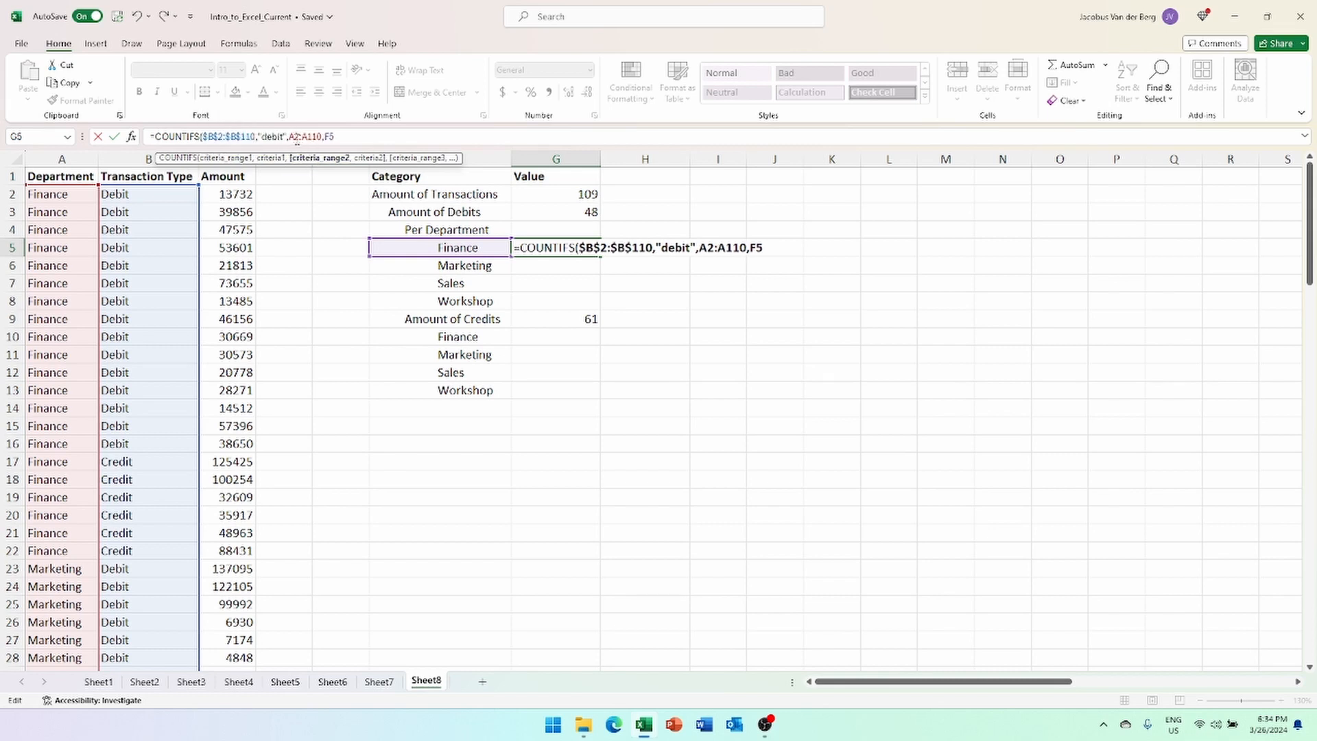
key("F4")
left_click(329, 137)
key("F4")
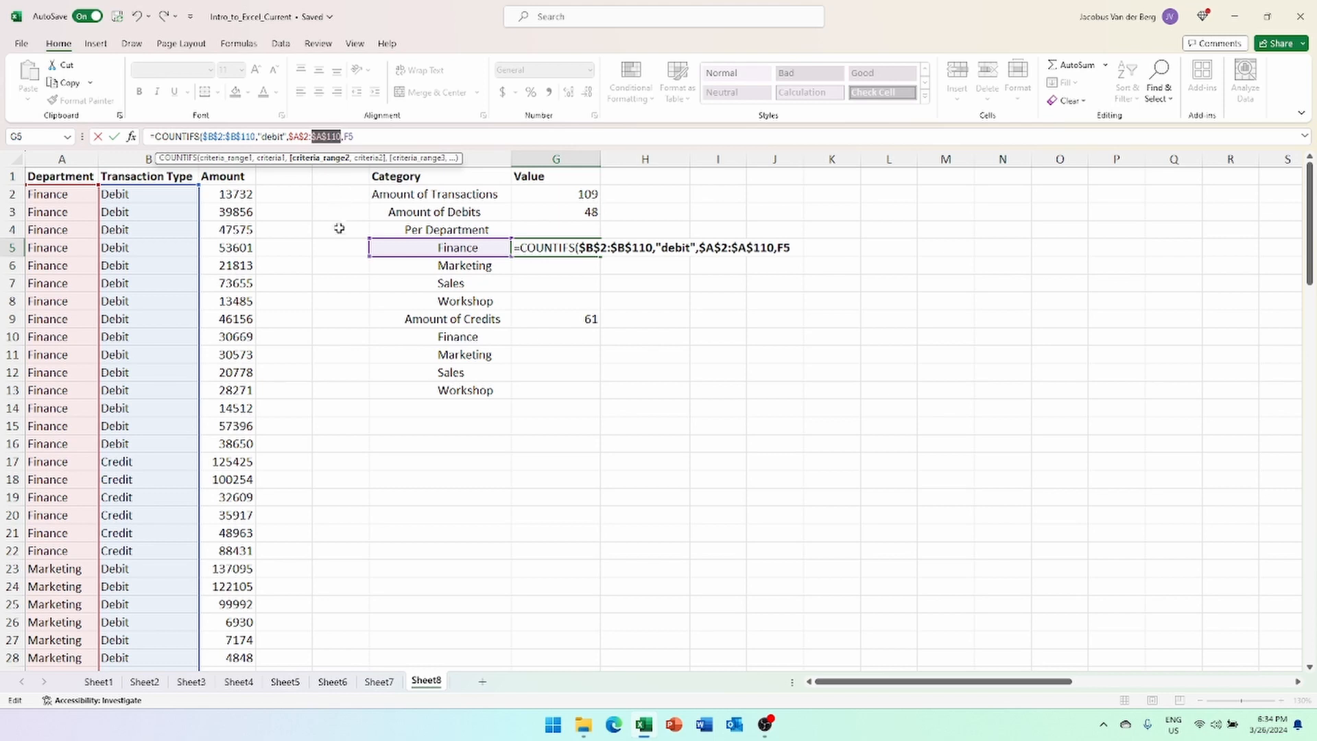
- Close and enter the formula so Finance debits show 15, then unbold G5
left_click(376, 135)
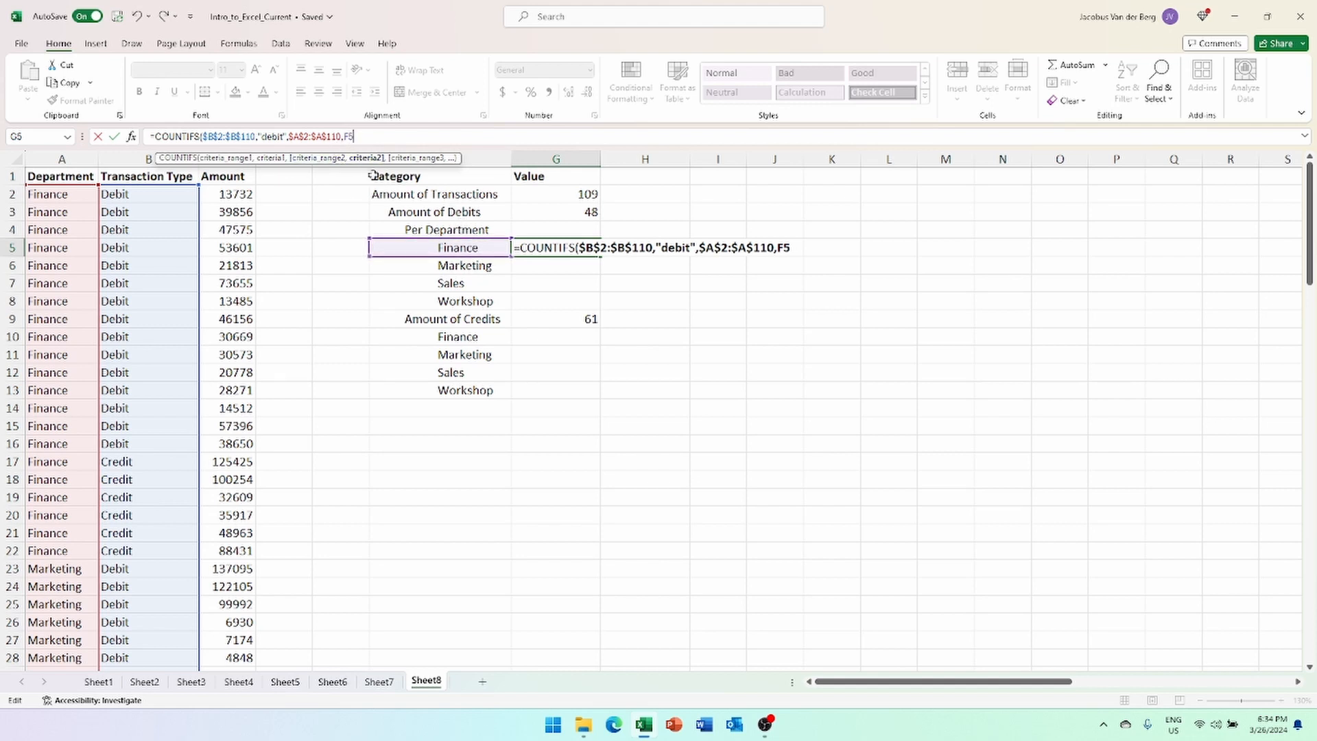
type(")")
key("Return")
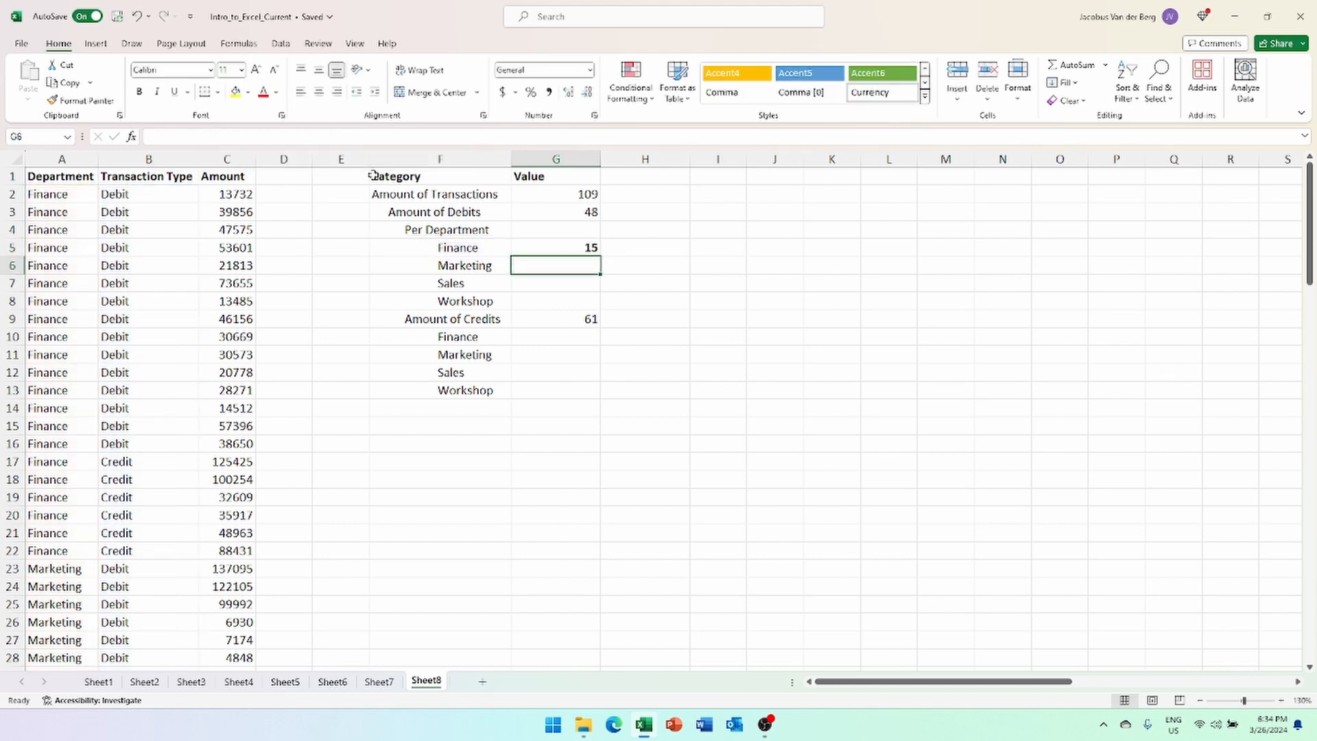
key("Up")
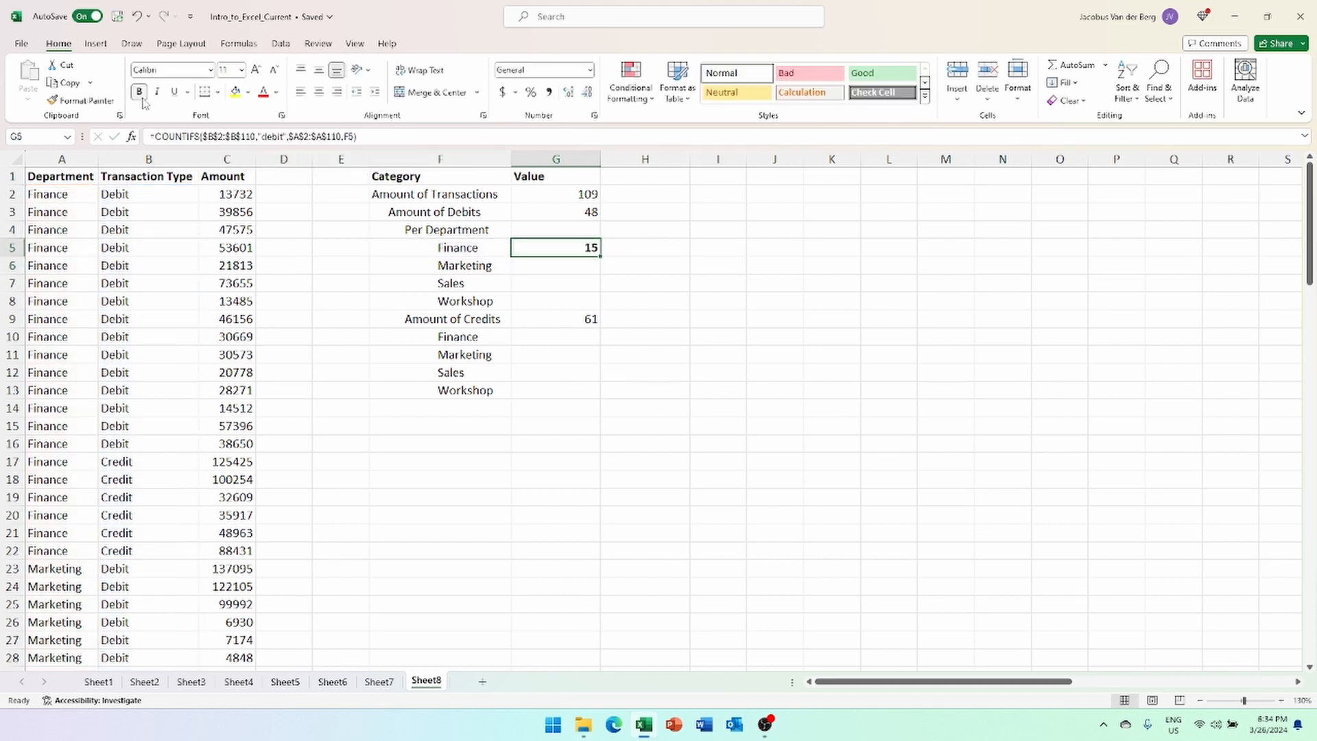
left_click(141, 95)
- Fill debits down (Marketing 14, Sales 6, Workshop 13) and copy Finance's formula into G10
left_click_drag(600, 257, 601, 308)
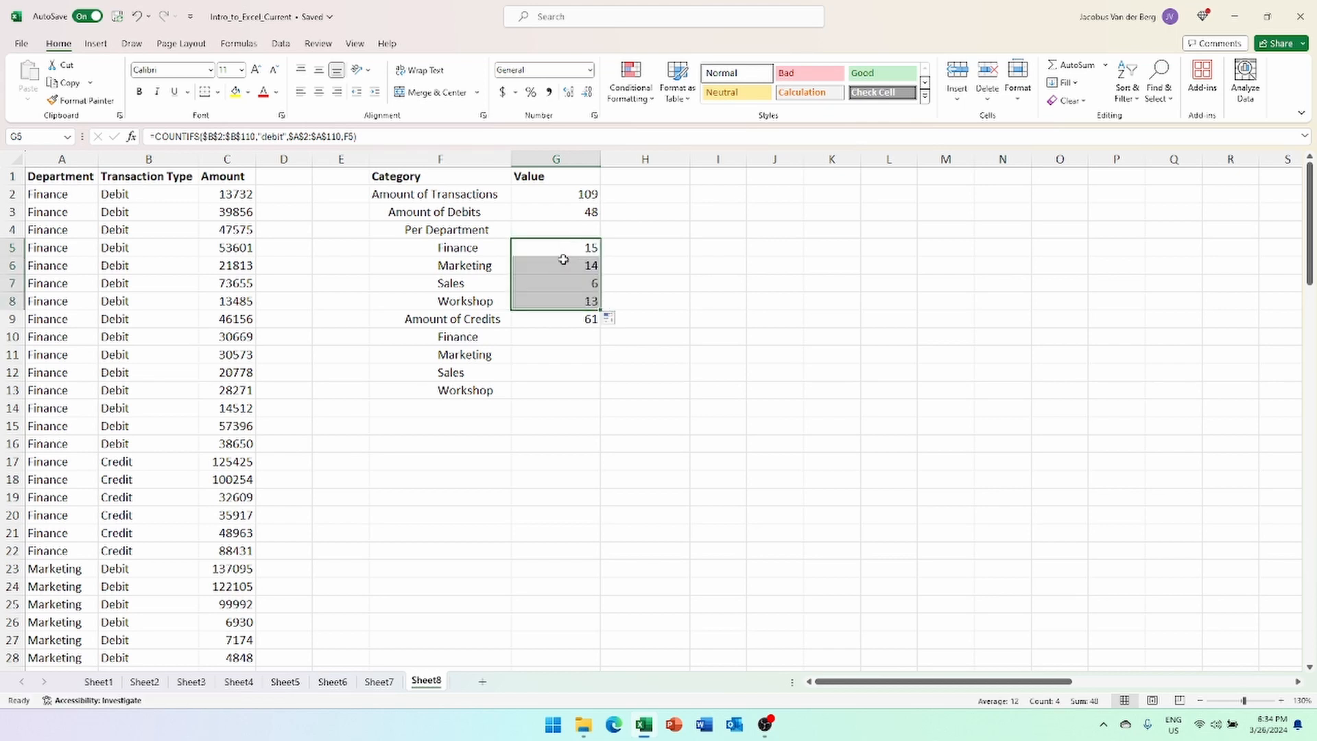
left_click(549, 213)
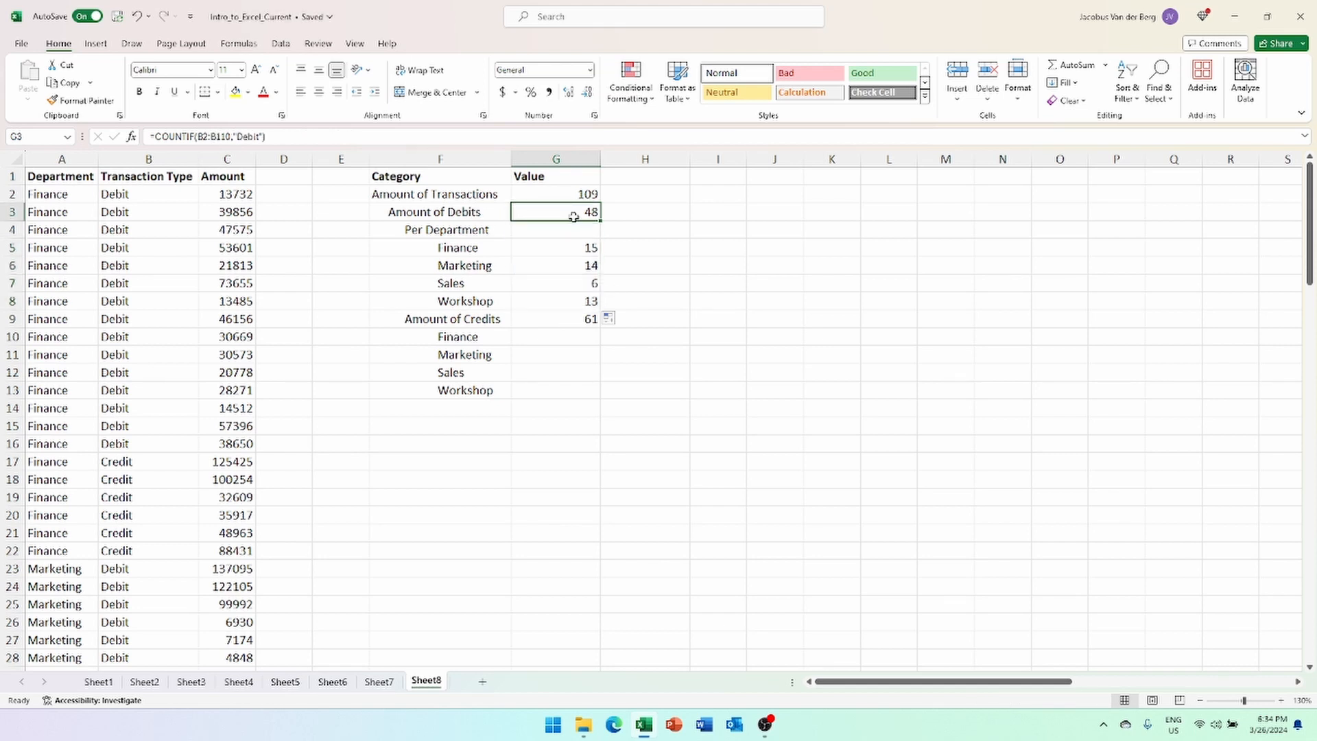
left_click(568, 248)
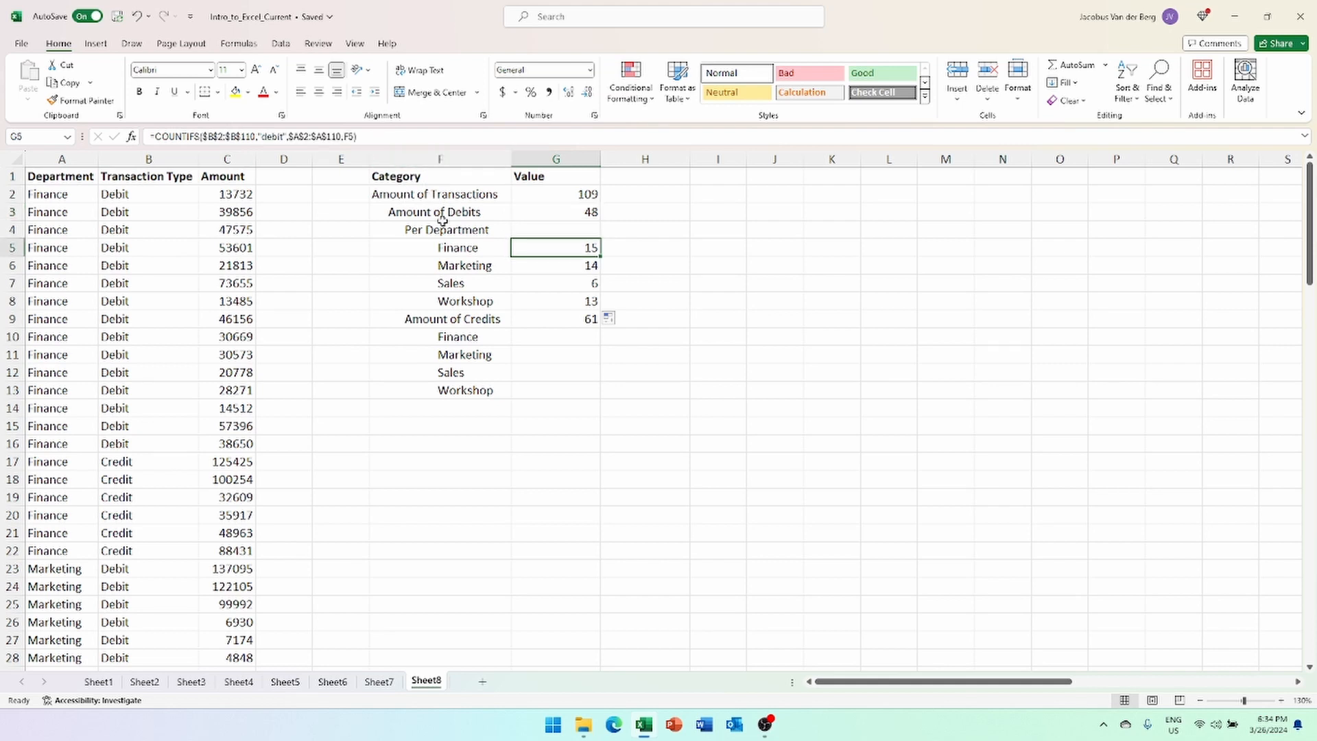
key("ctrl+c")
left_click(568, 337)
key("ctrl+v")
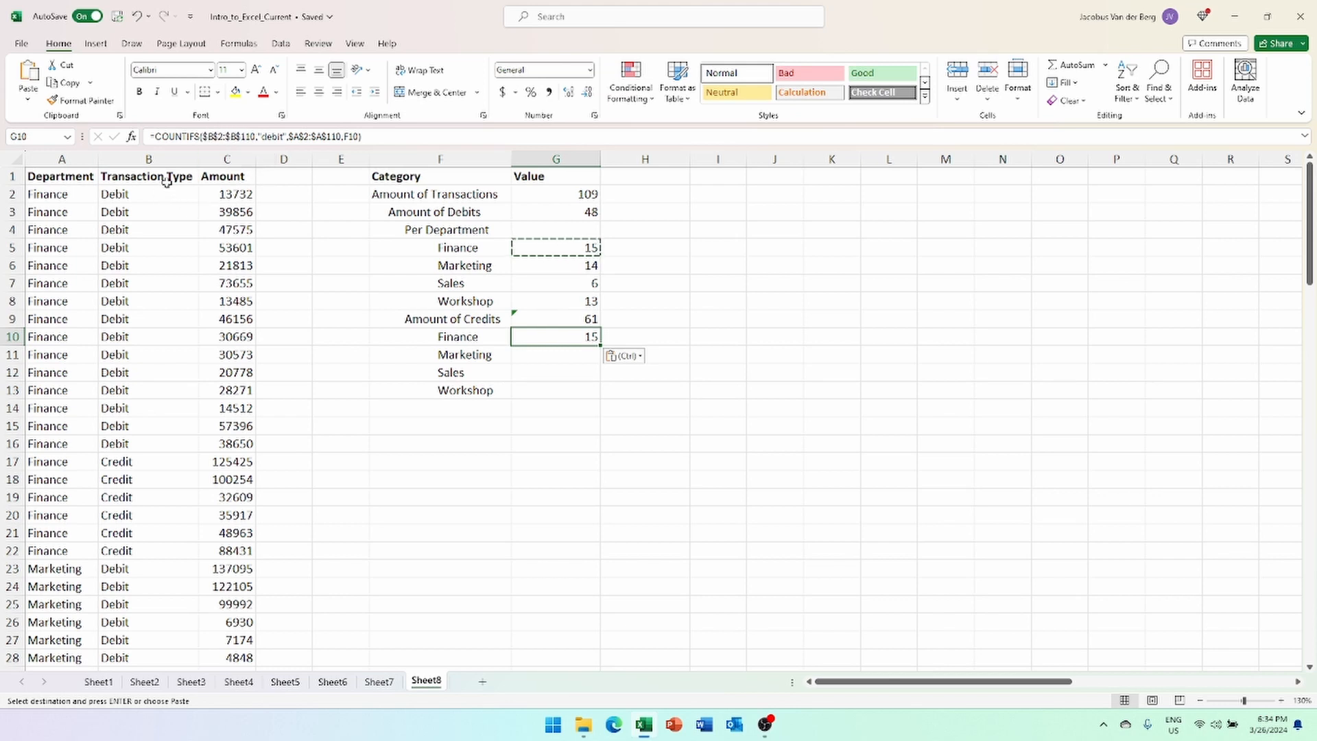
- Change G10's COUNTIF criterion from "debit" to "Credit" and fill it down through G13
left_click(381, 137)
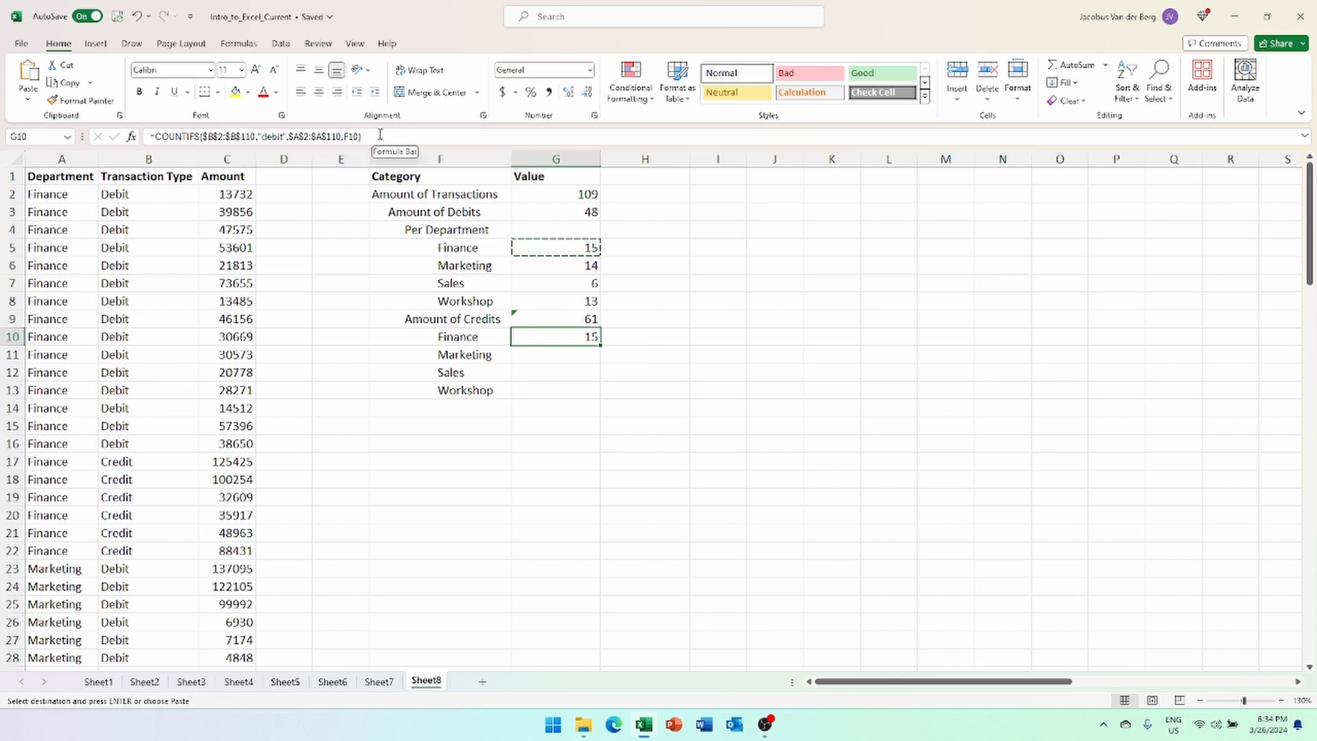
left_click(282, 138)
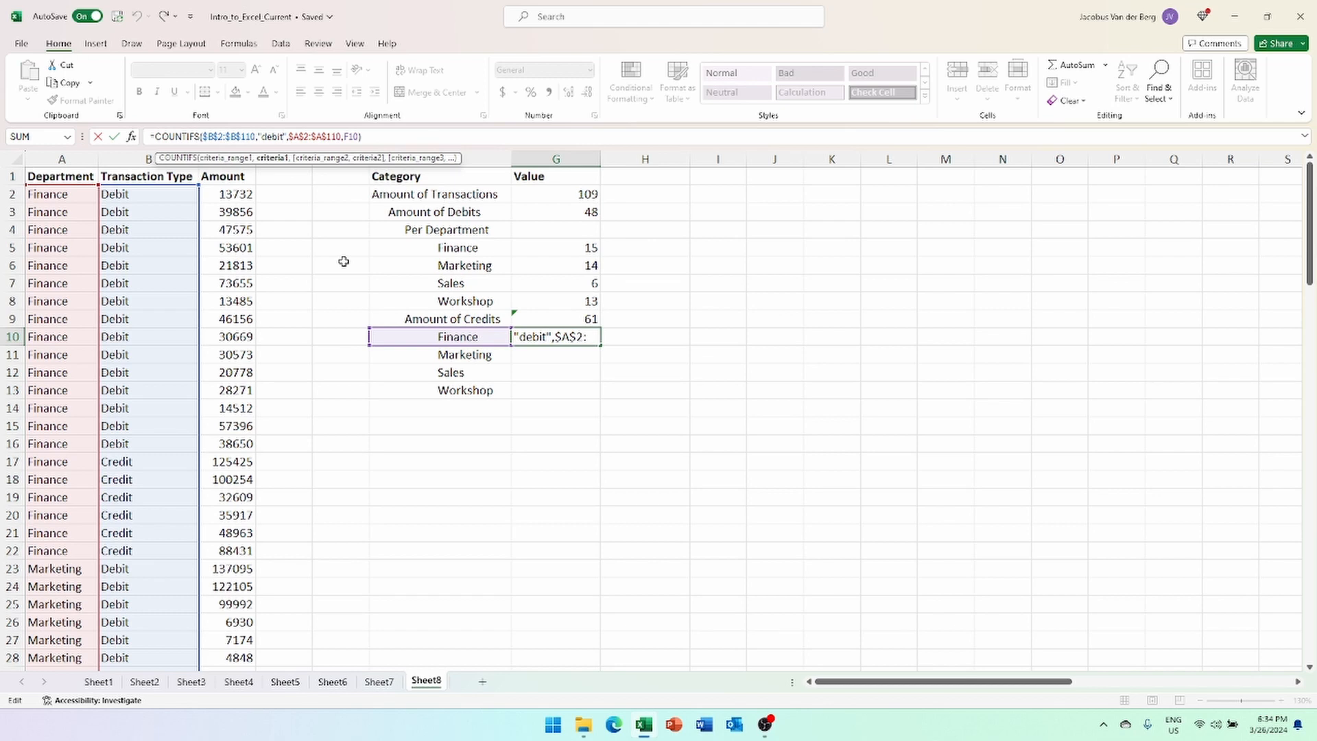
key("BackSpace")
key("BackSpace")
key("BackSpace")
key("BackSpace")
key("BackSpace")
type("Credit")
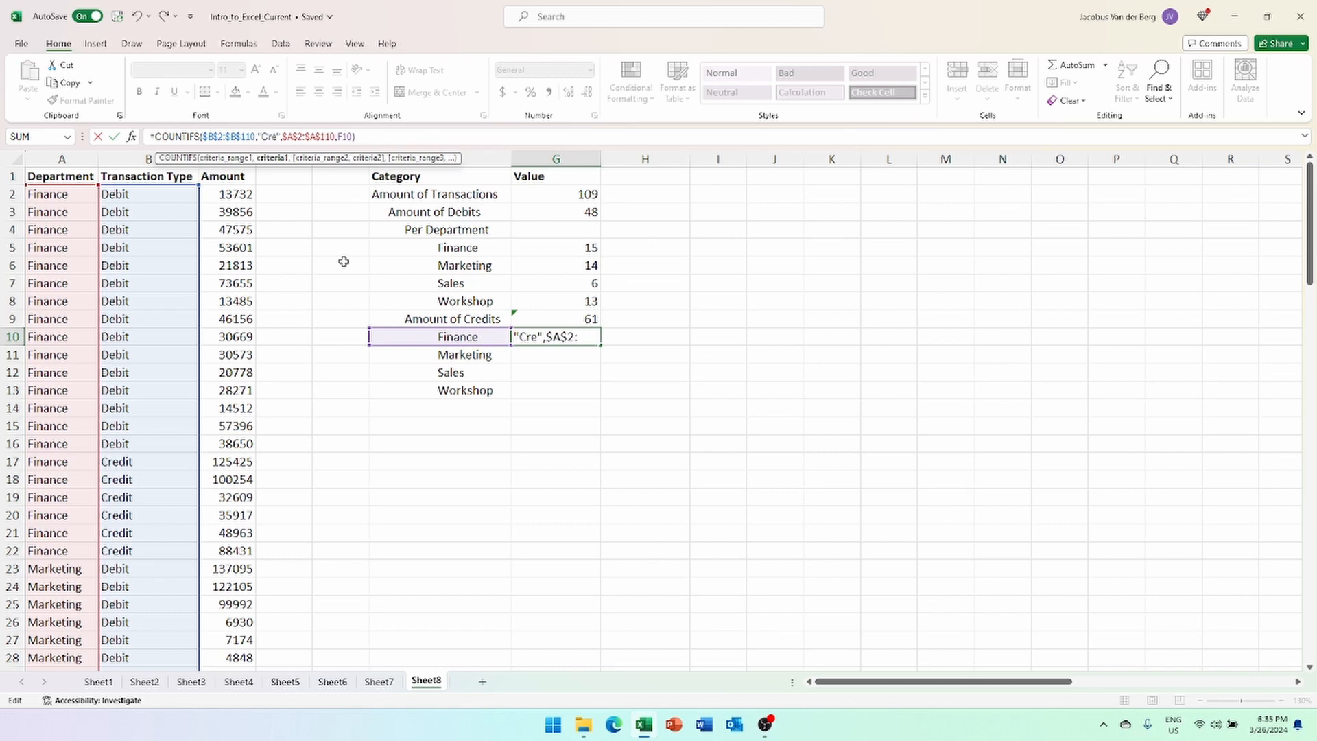
key("Return")
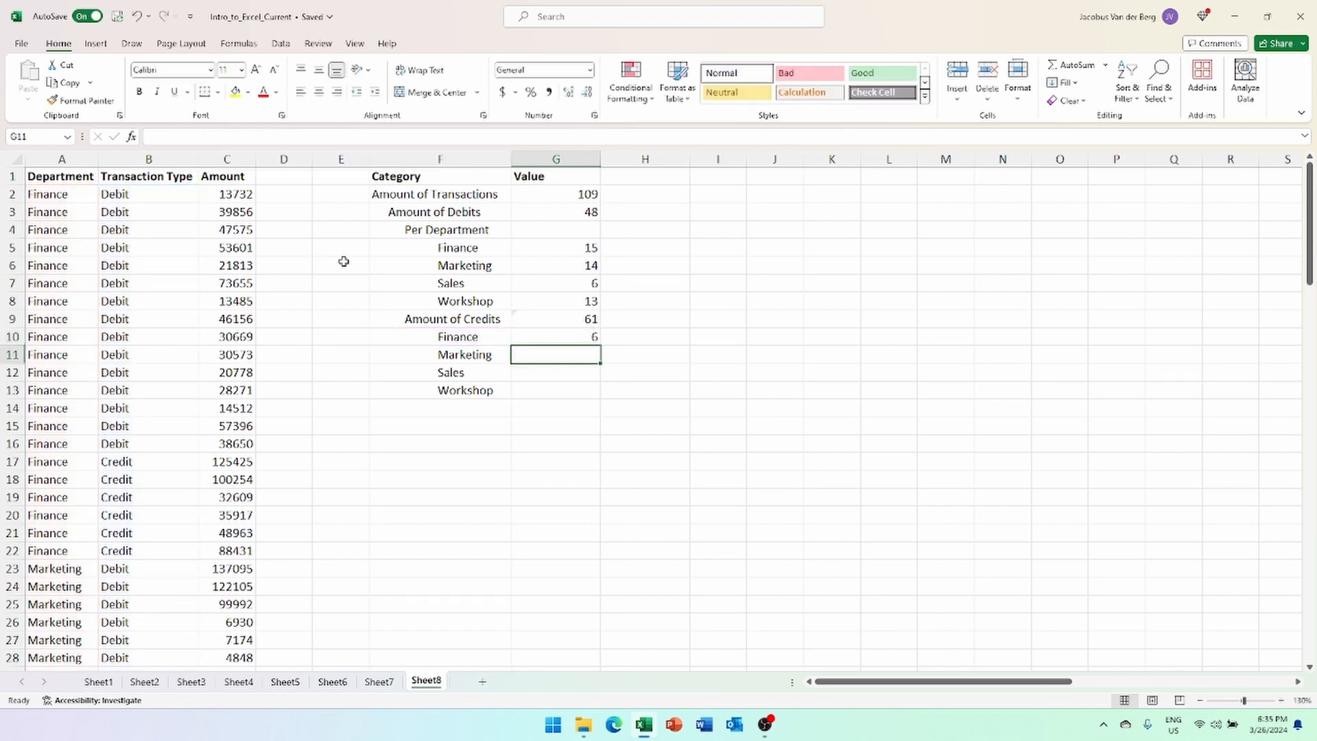
key("Up")
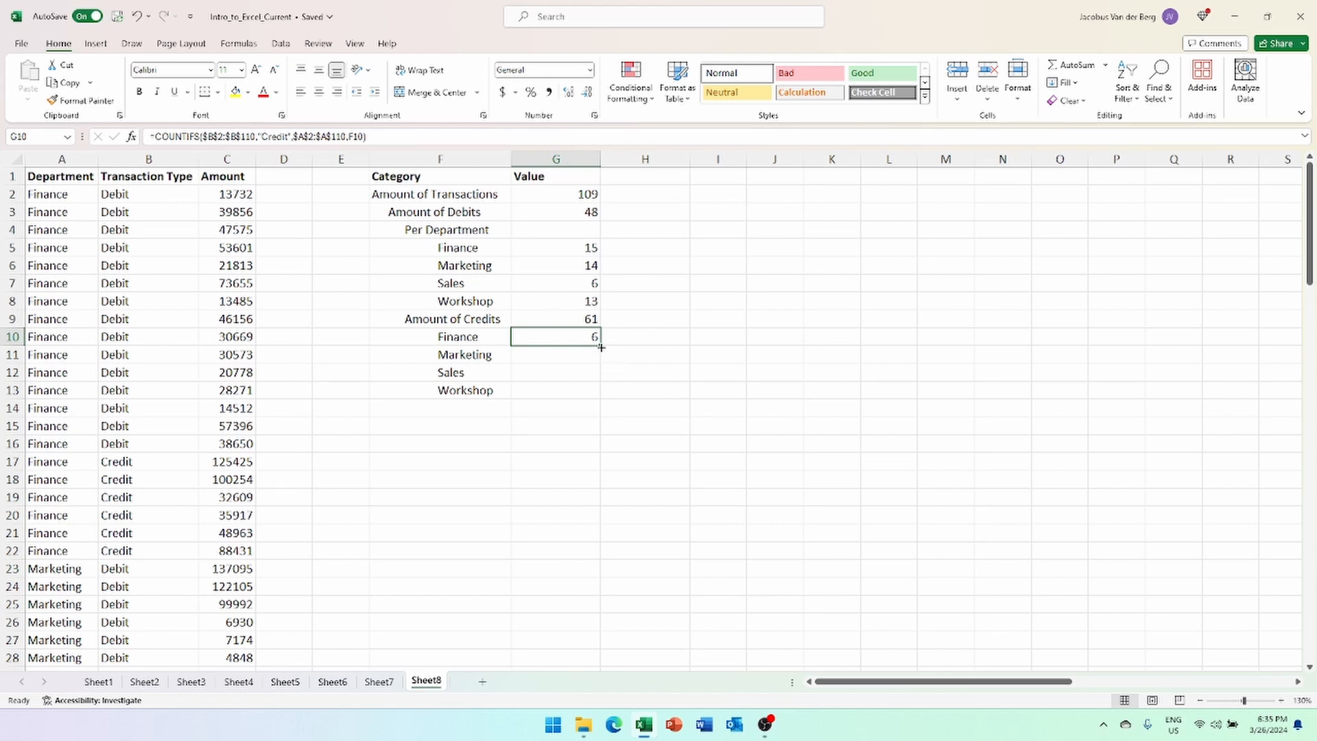
left_click_drag(600, 345, 600, 395)
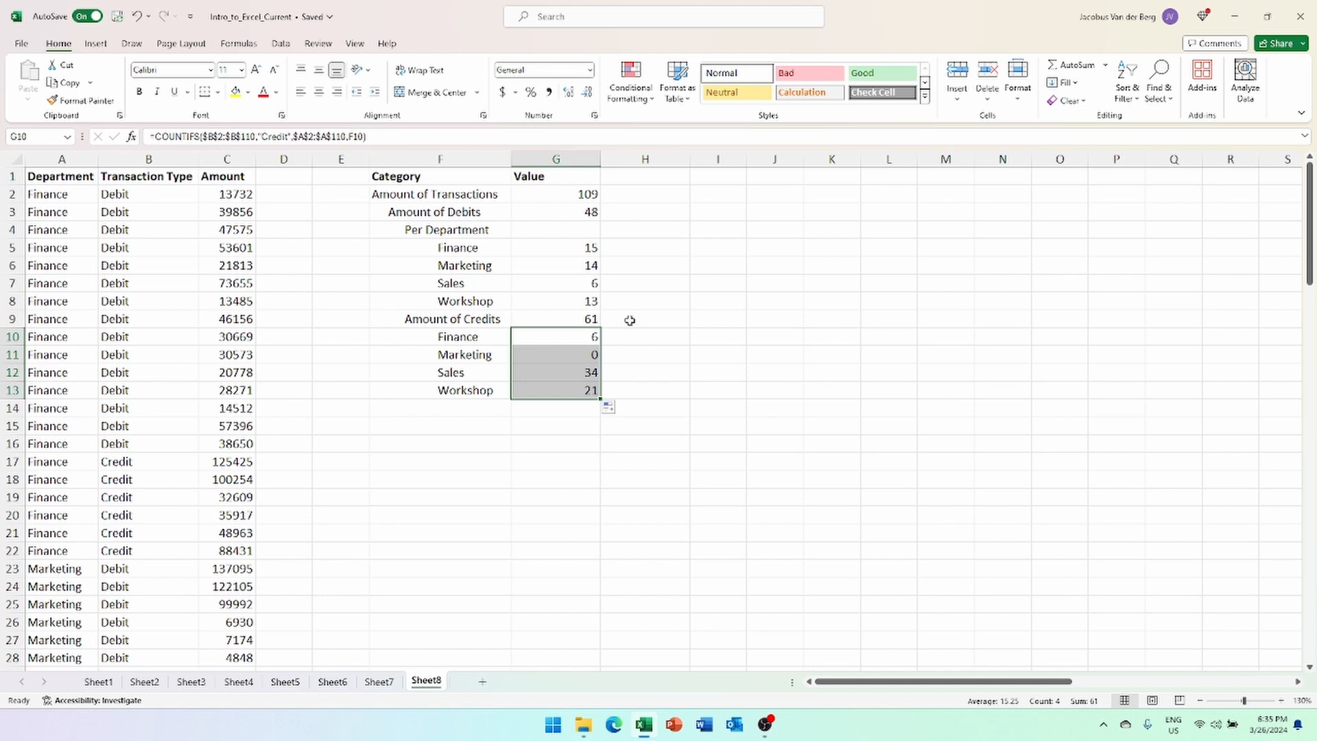
left_click(563, 333)
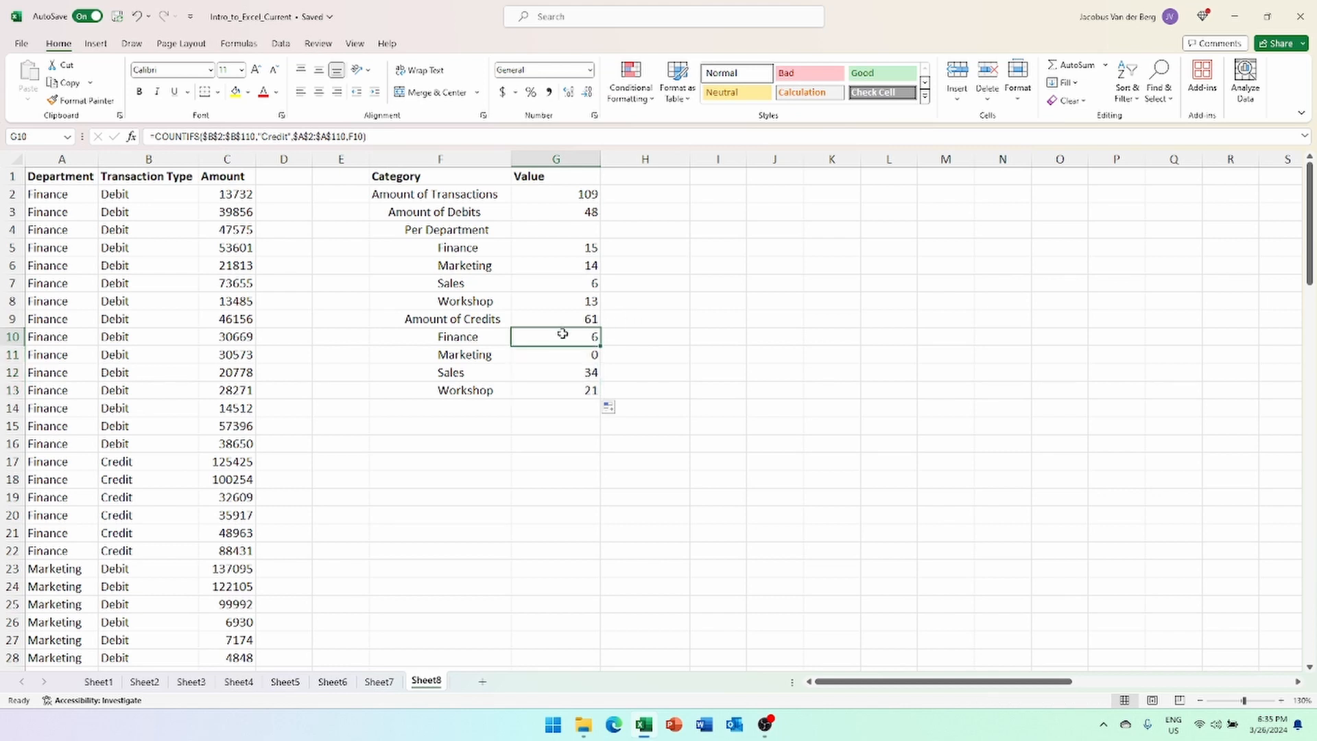
left_click(555, 248)
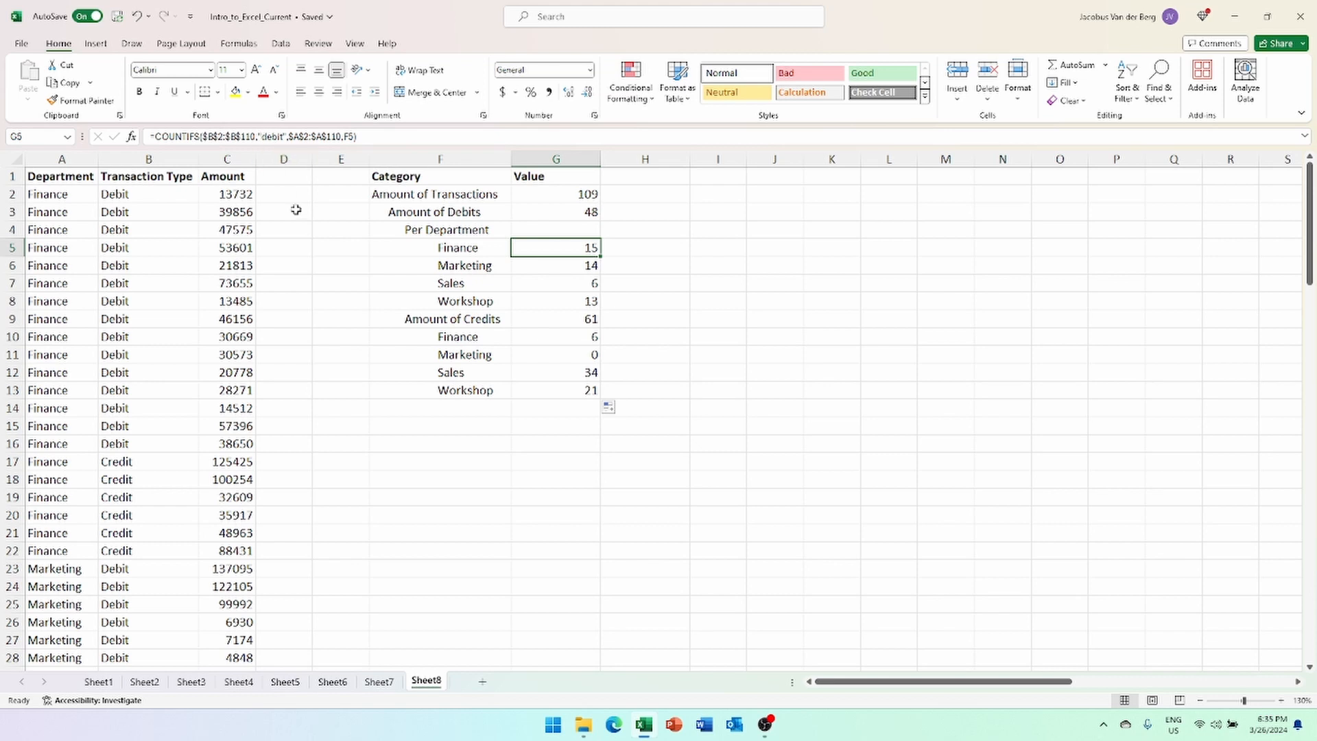
left_click(574, 338)
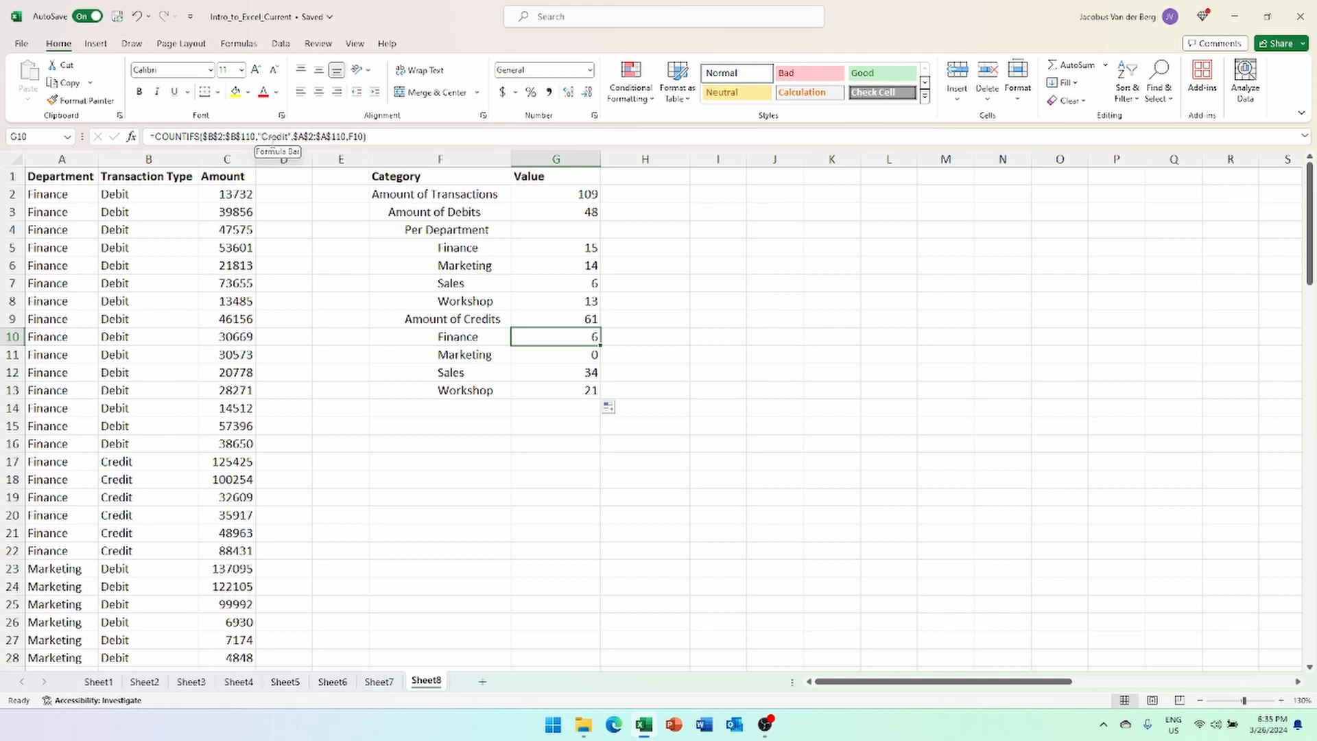
left_click(561, 251)
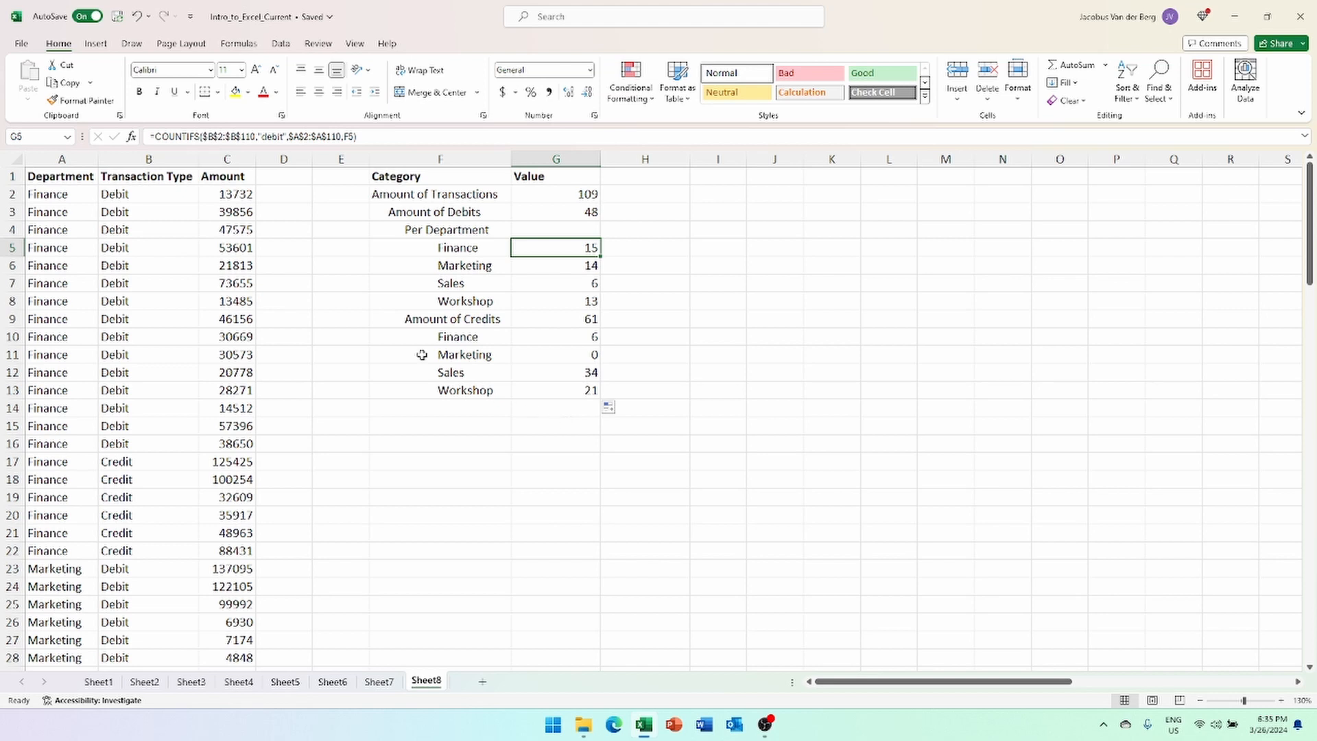
double_click(143, 195)
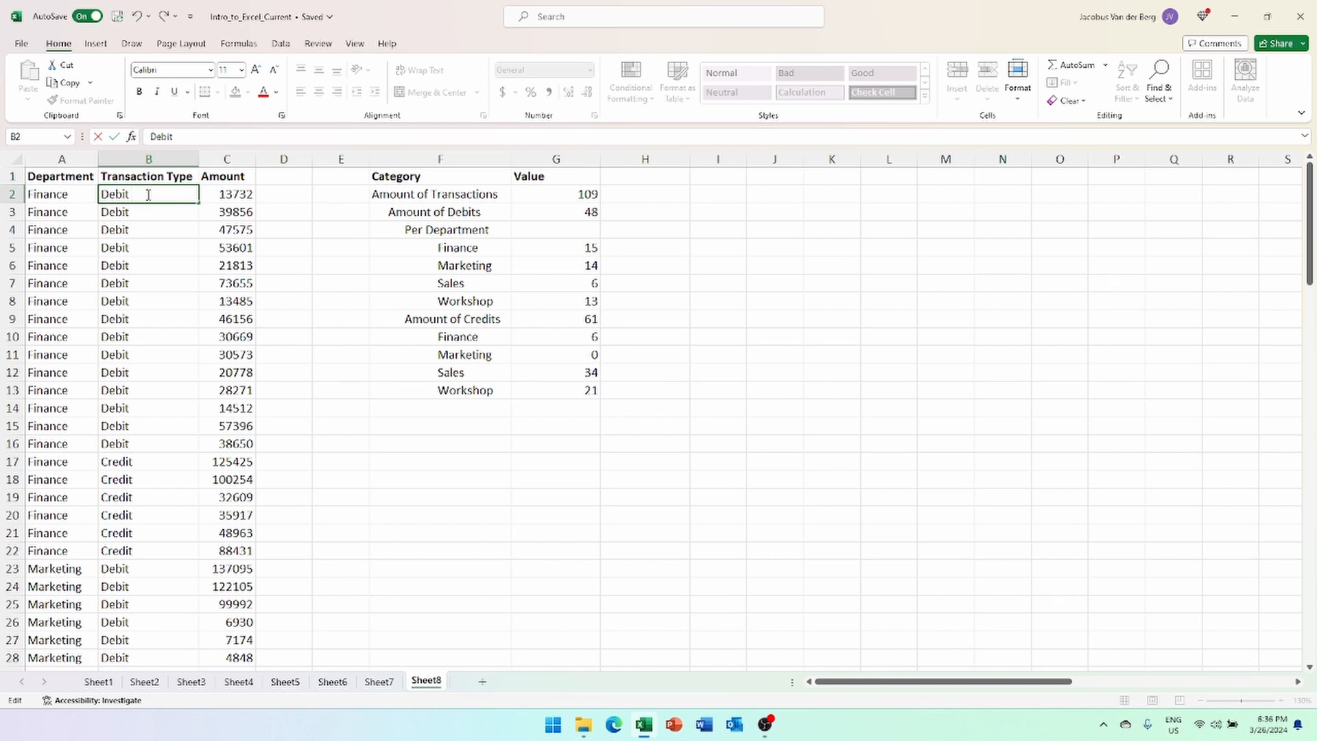
key("Return")
left_click(647, 285)
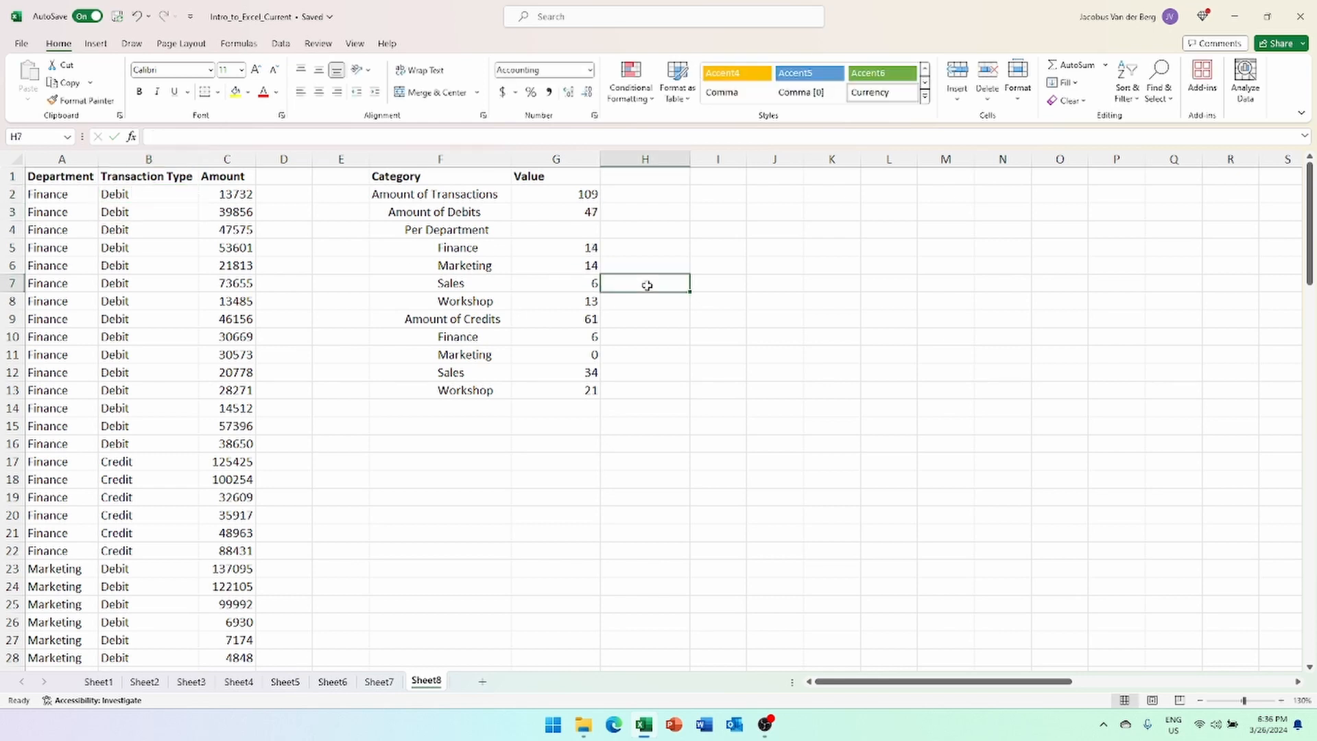
left_click(577, 213)
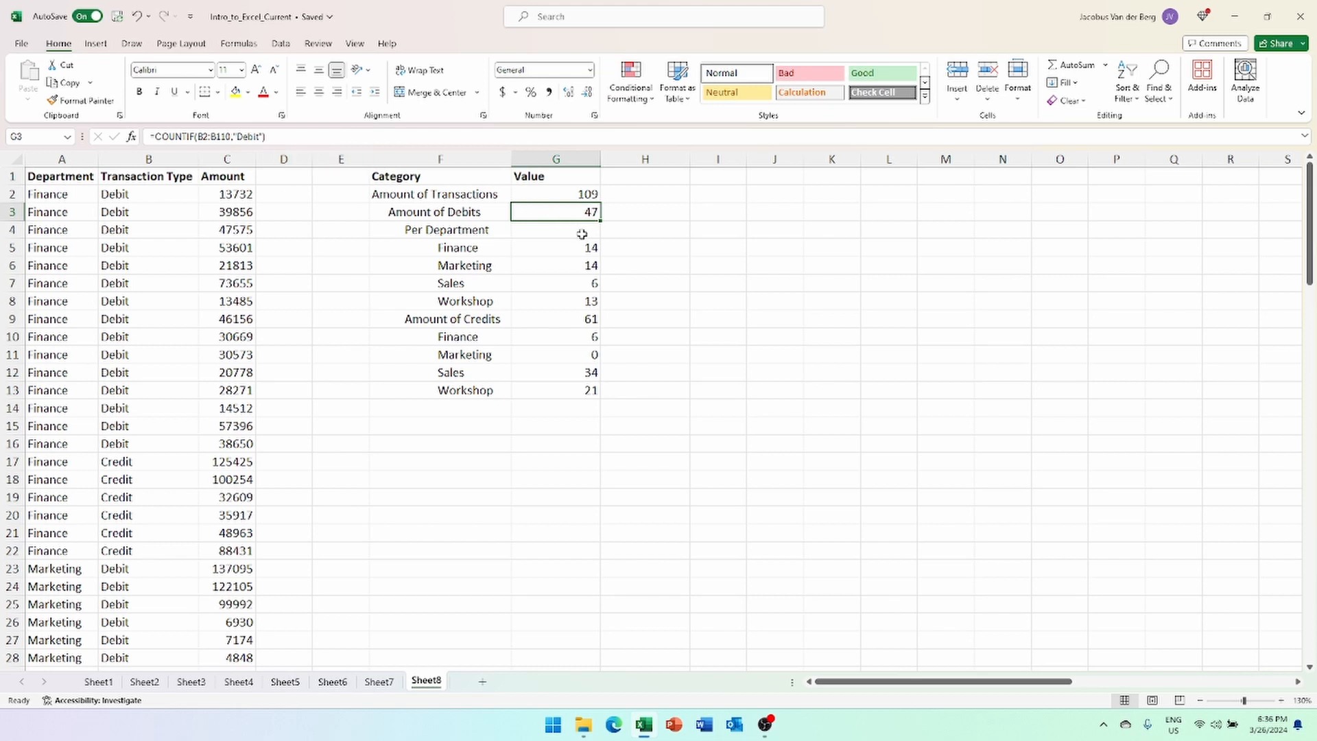
double_click(166, 195)
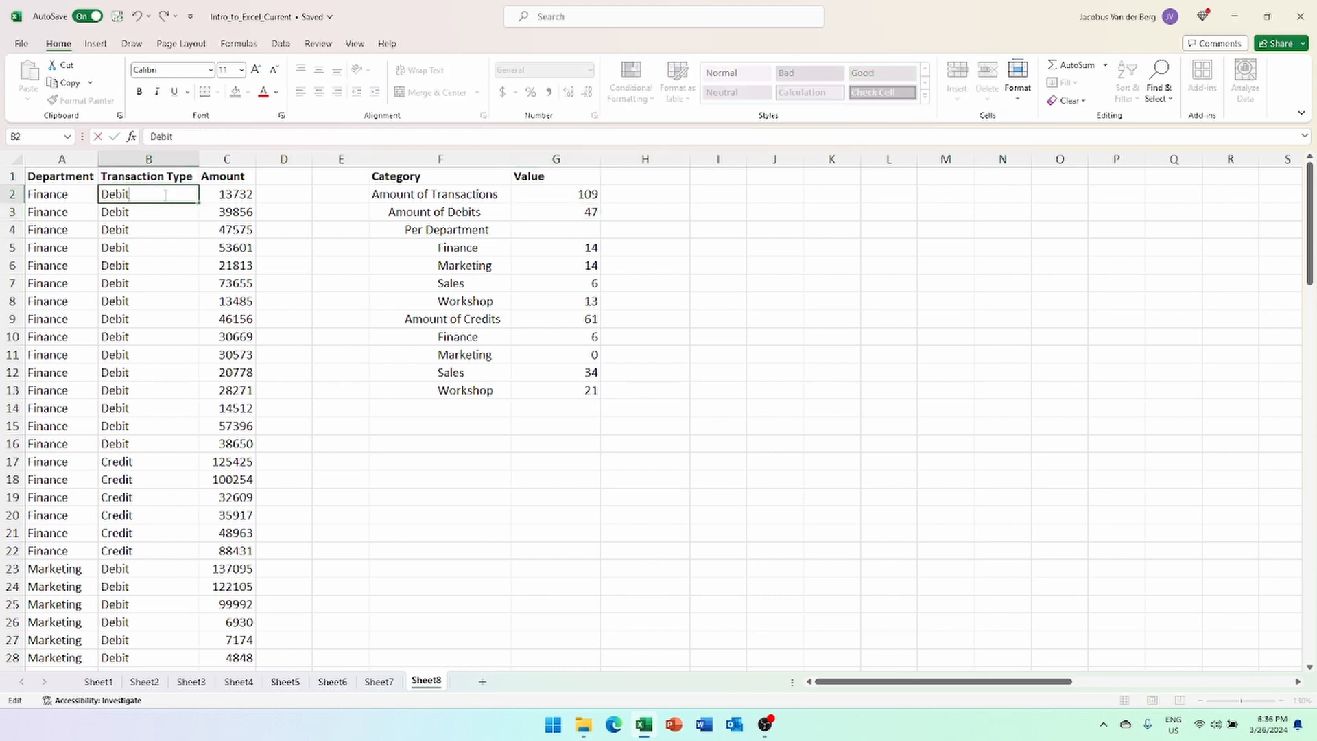
key("Return")
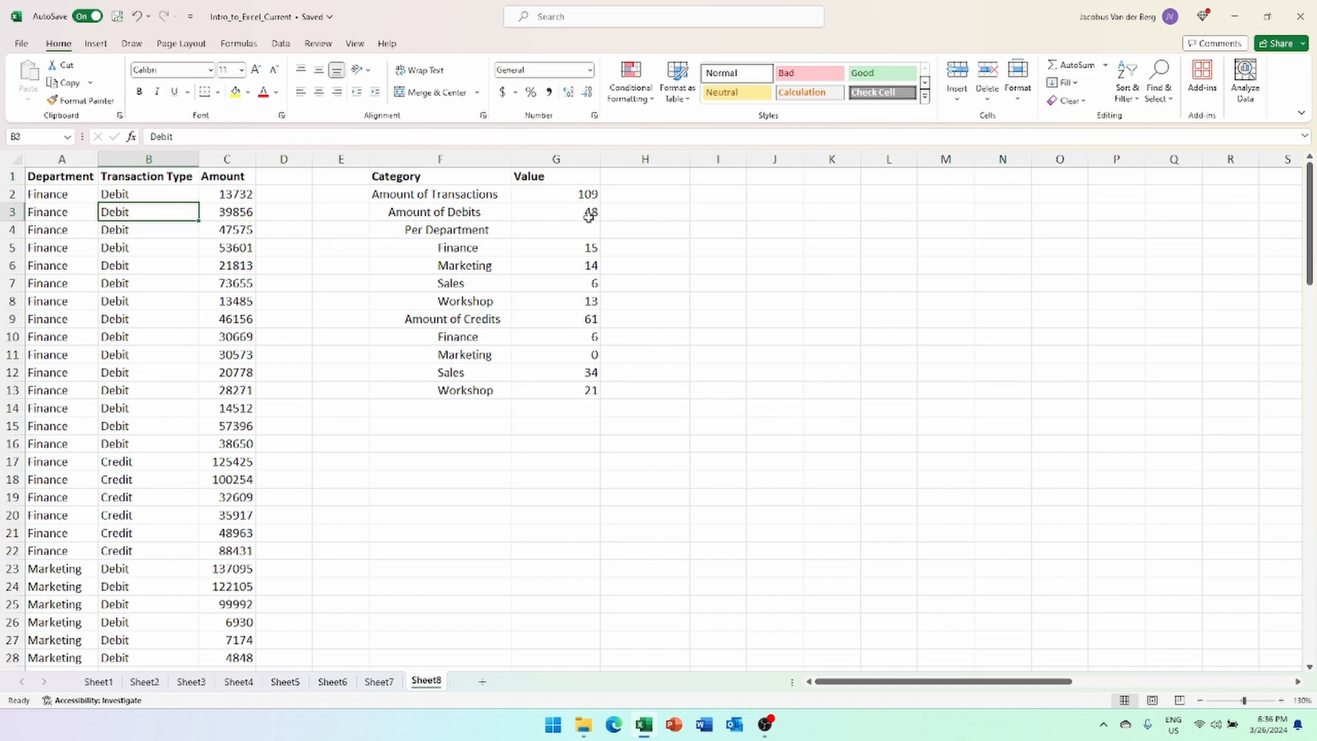